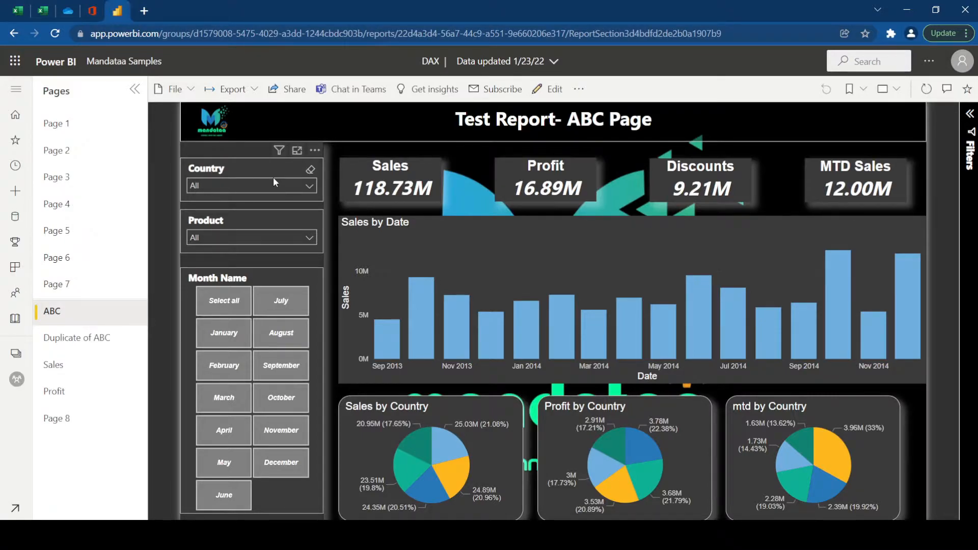
Test the Disappear button with the Country slicer filtered to Canada, and return to the ABC page.
left_click(289, 187)
left_click(217, 211)
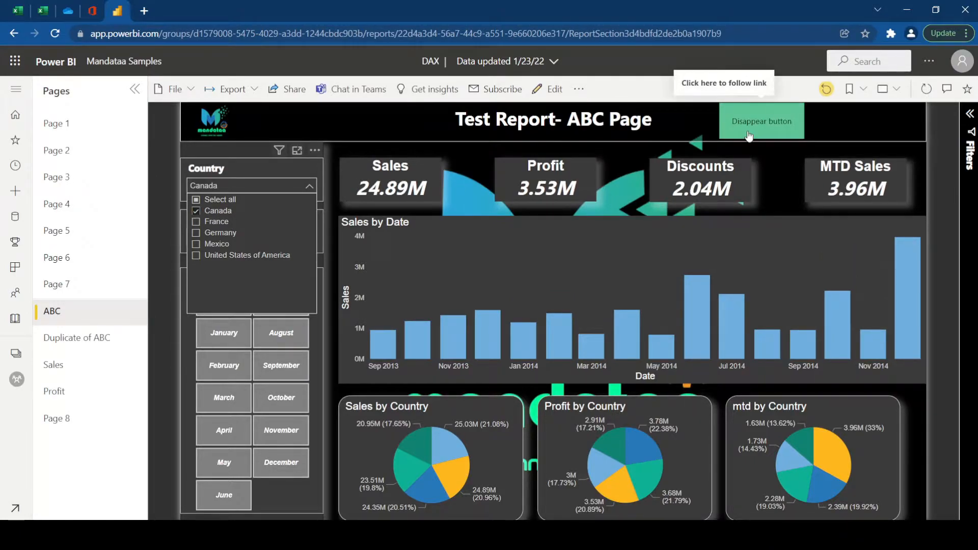
left_click(749, 136)
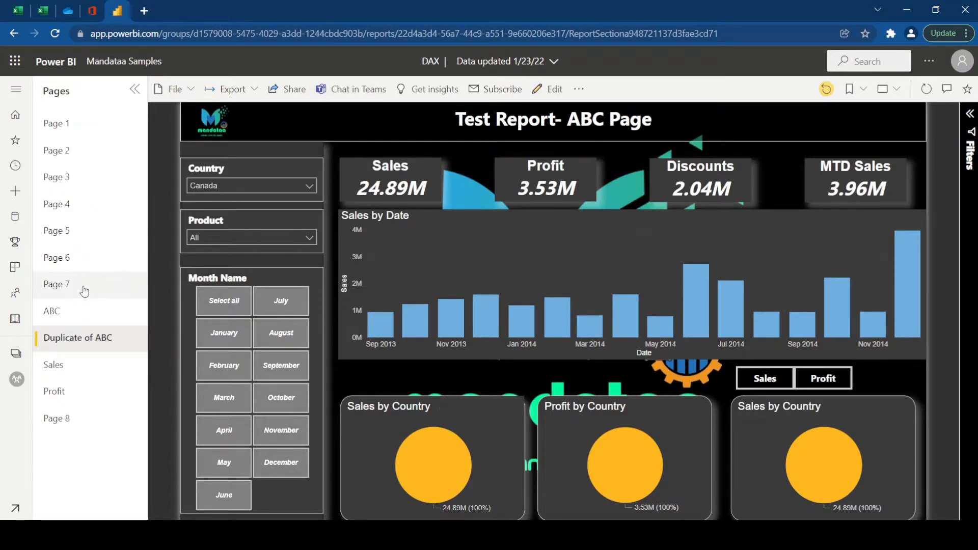
left_click(80, 307)
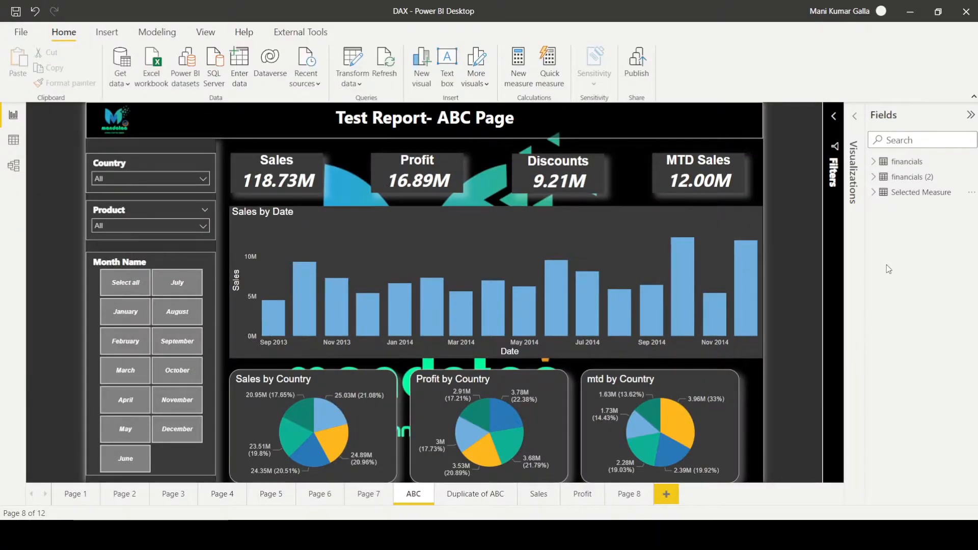
In Power BI Desktop, insert a rectangle shape on the ABC page and place it, button-sized, in the header beside the report title.
left_click(106, 32)
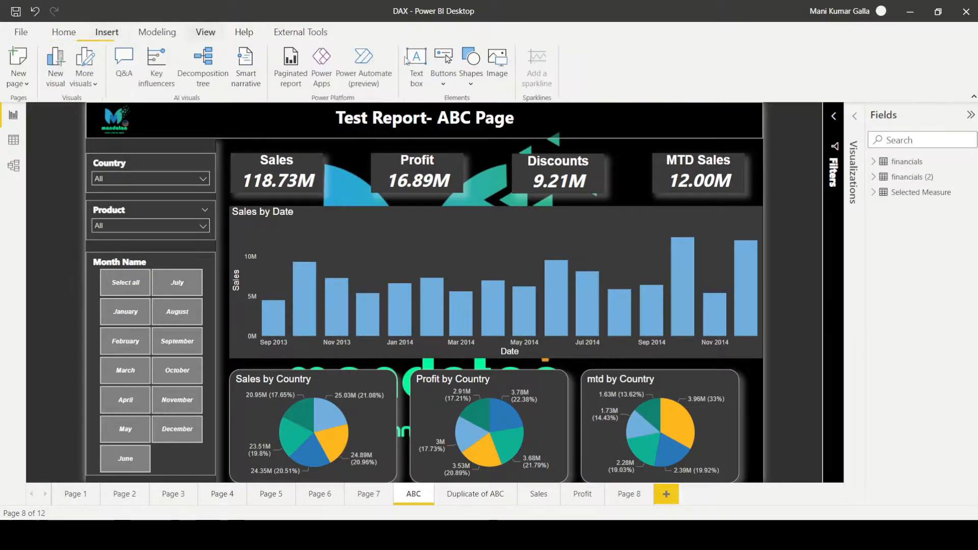
left_click(472, 82)
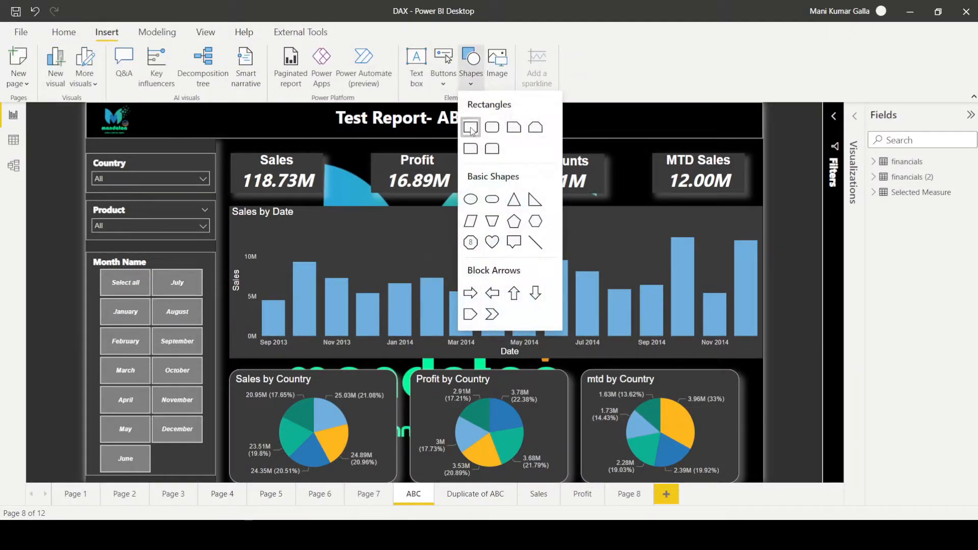
left_click(471, 128)
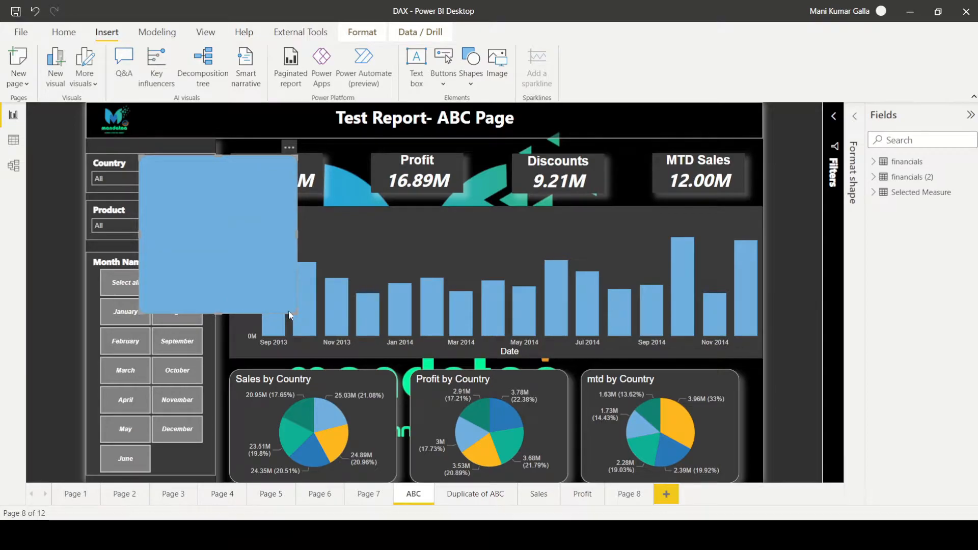
left_click_drag(285, 313, 610, 118)
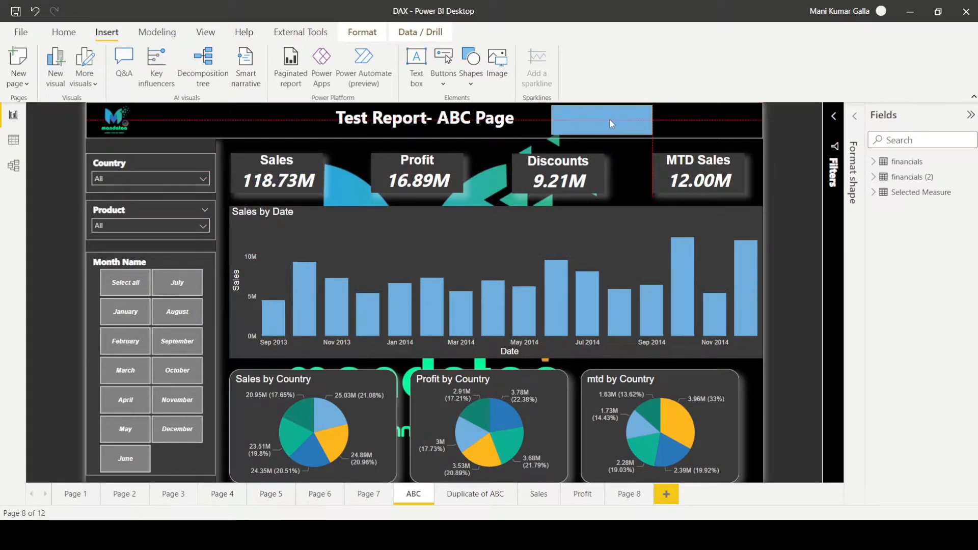
Give the rectangle the text label "Disappear Button" and turn off its outline.
left_click(855, 116)
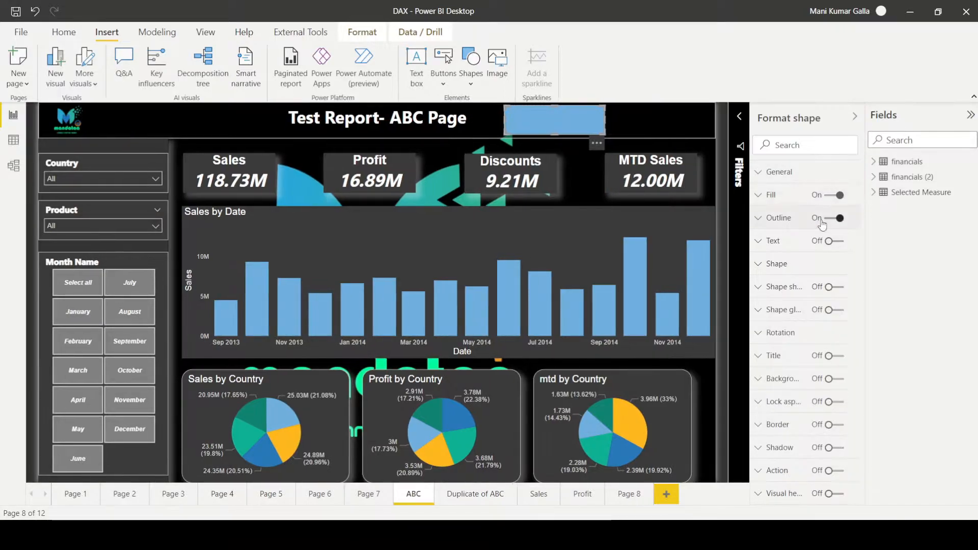
left_click(797, 246)
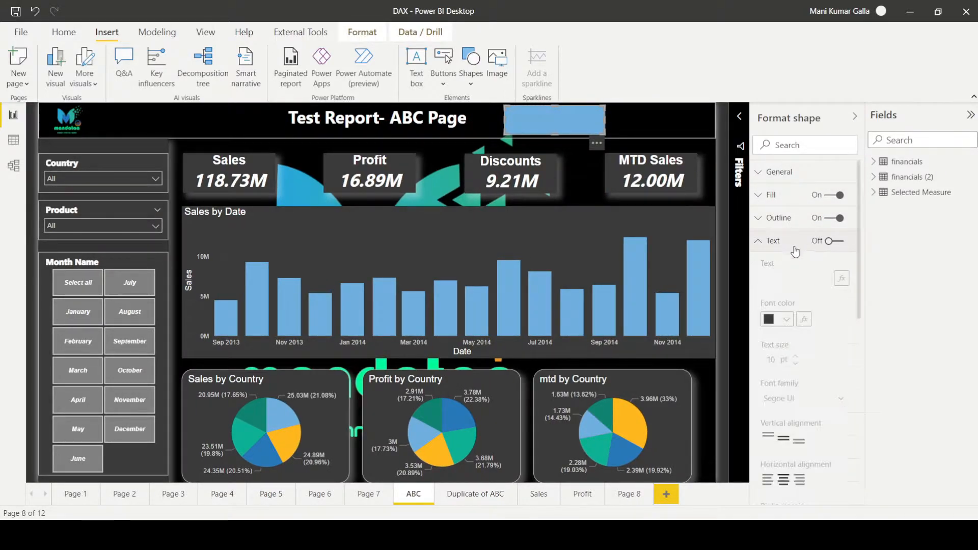
left_click(829, 241)
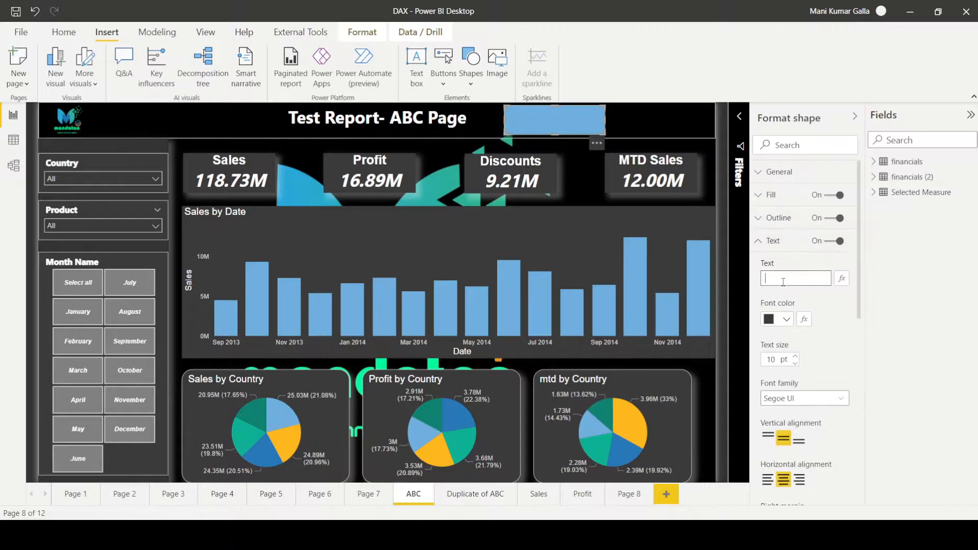
left_click(784, 282)
type("Disappera Button")
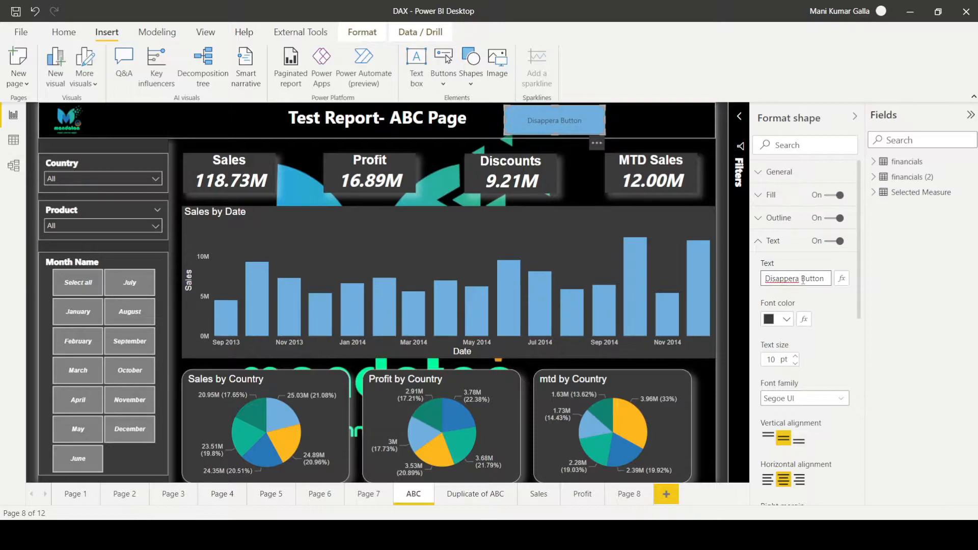
left_click_drag(799, 279, 793, 278)
type("ar")
left_click(826, 320)
left_click(834, 218)
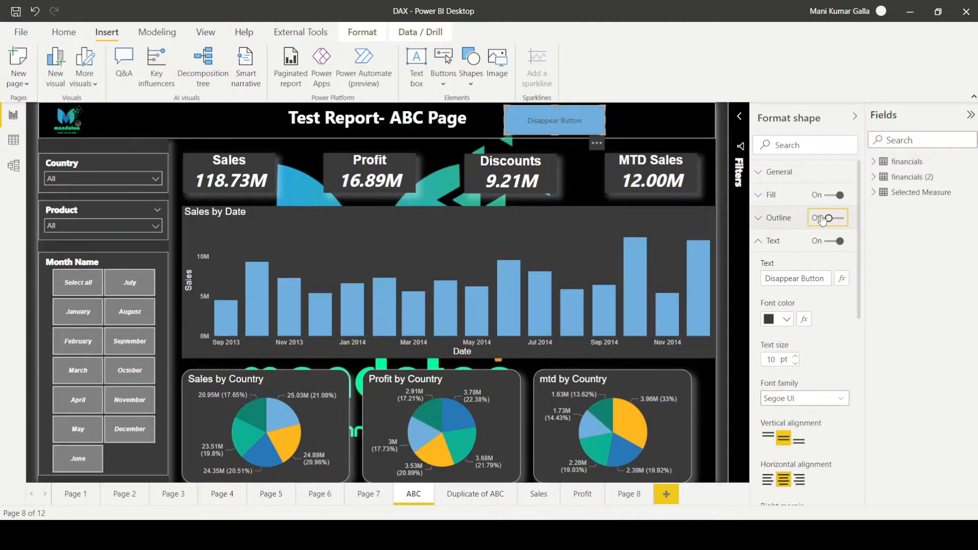
left_click(792, 201)
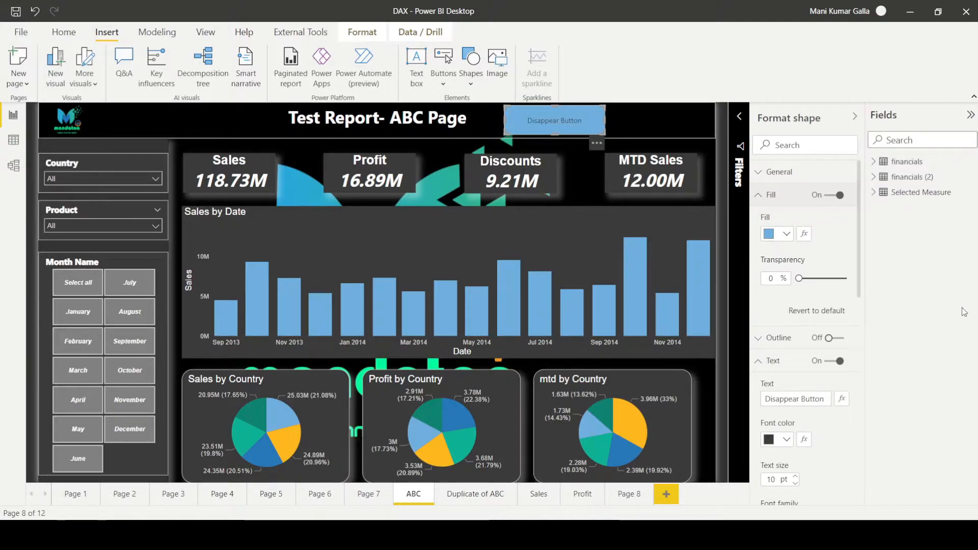
Create a new measure named "Text color" in the Selected Measure table.
left_click(874, 192)
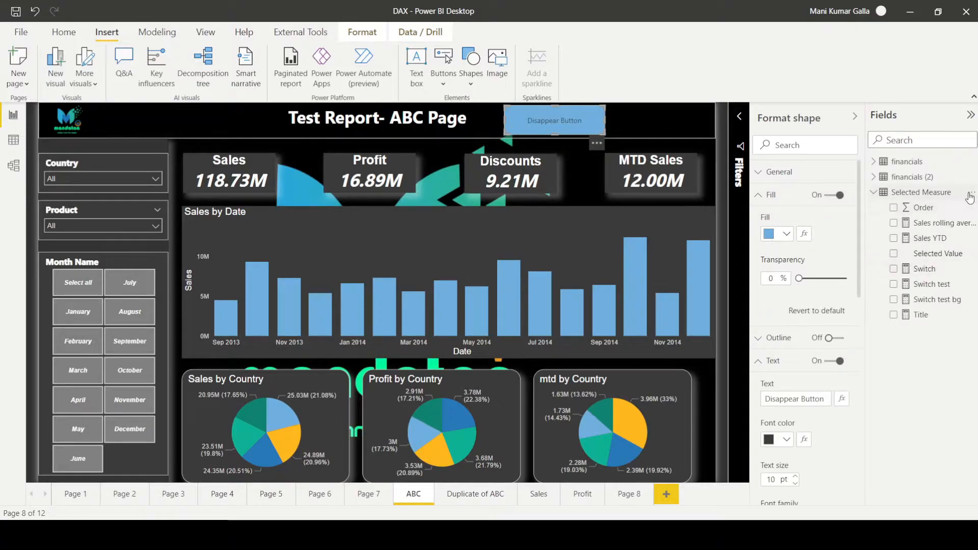
left_click(970, 193)
left_click(903, 203)
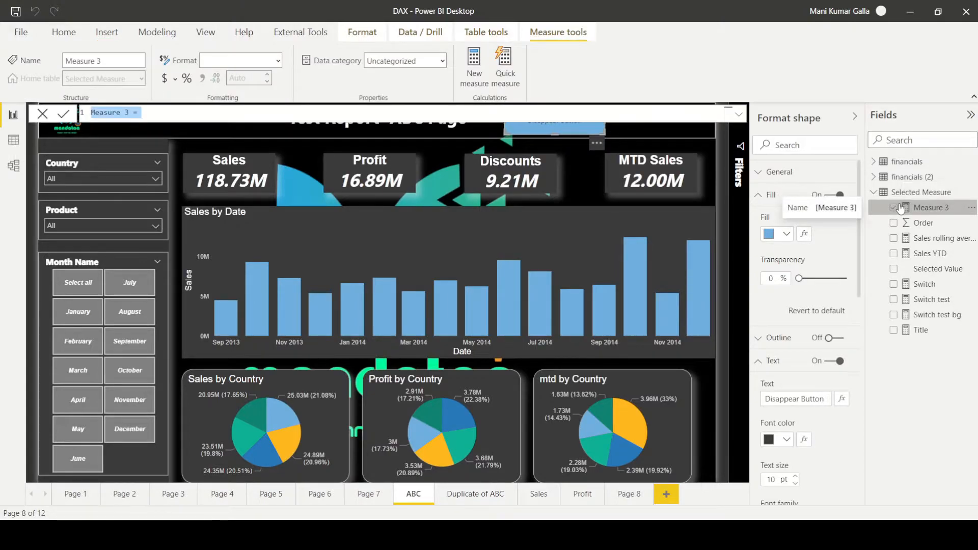
type("Text")
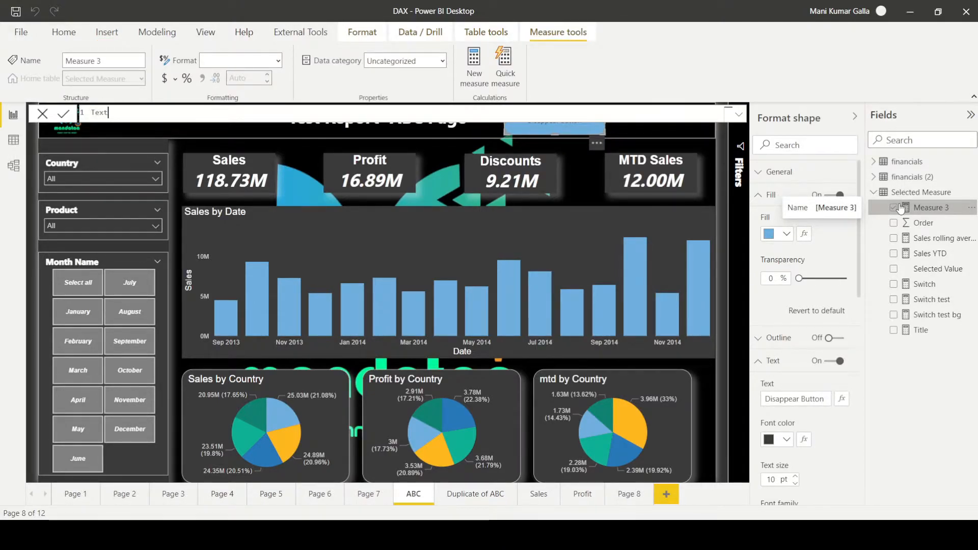
type(" color =")
key("shift+Return")
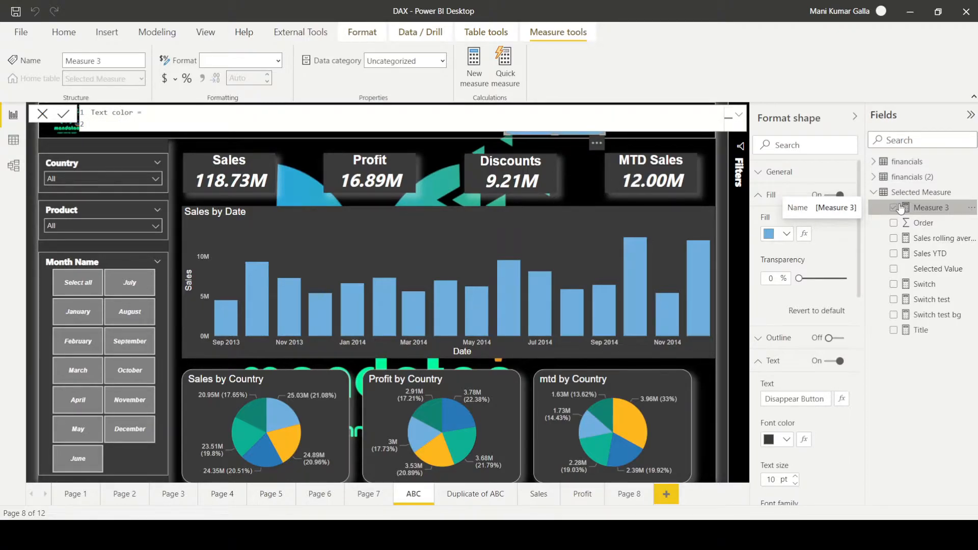
Start the measure's formula with a SWITCH function that uses FALSE() as its expression.
type("SWITCH(False")
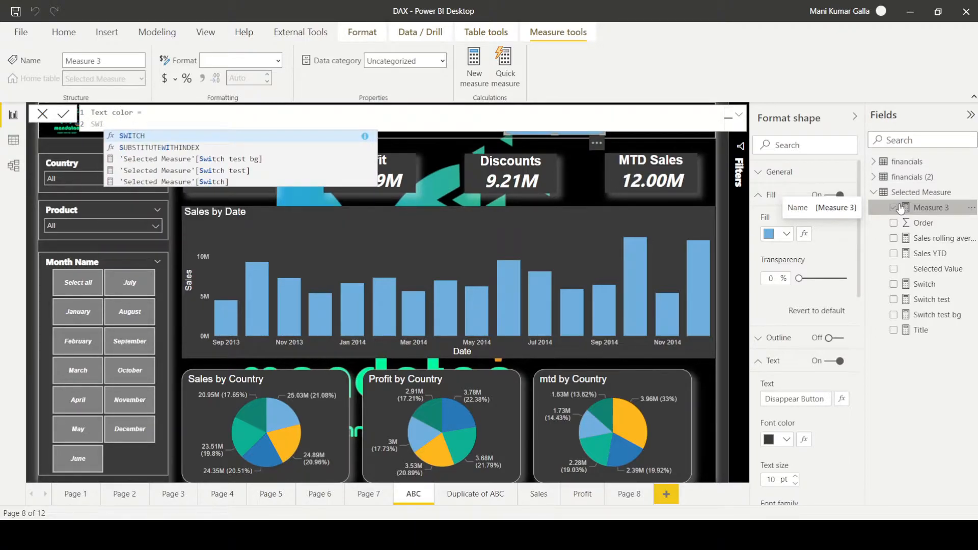
key("Tab")
type("False")
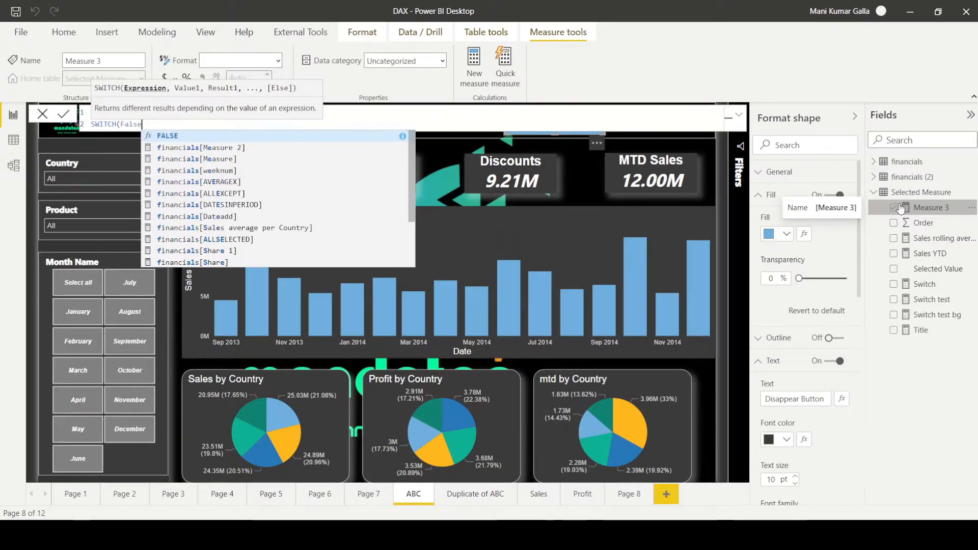
key("Tab")
type(",")
key("shift+Return")
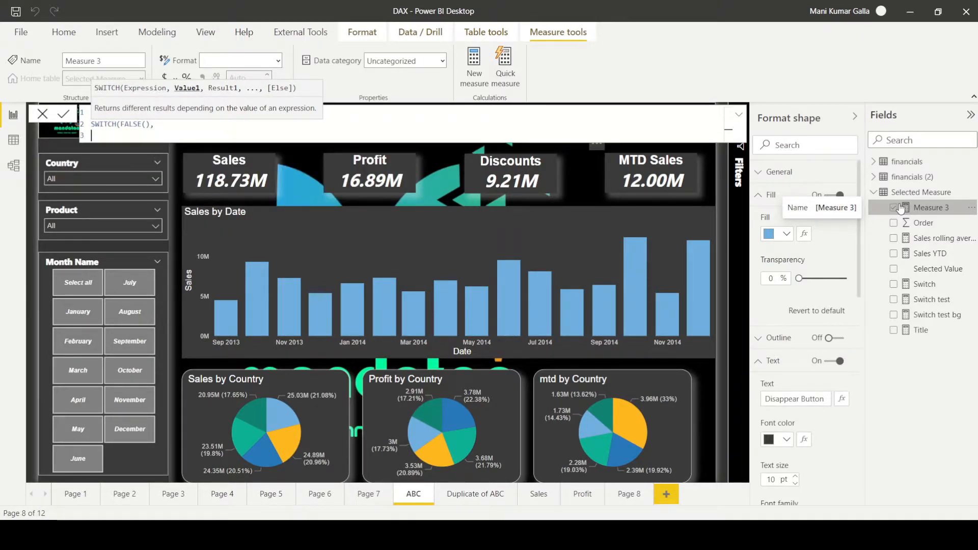
Add the condition SELECTEDVALUE(financials[Country])="Canada" to the SWITCH formula.
type("Select")
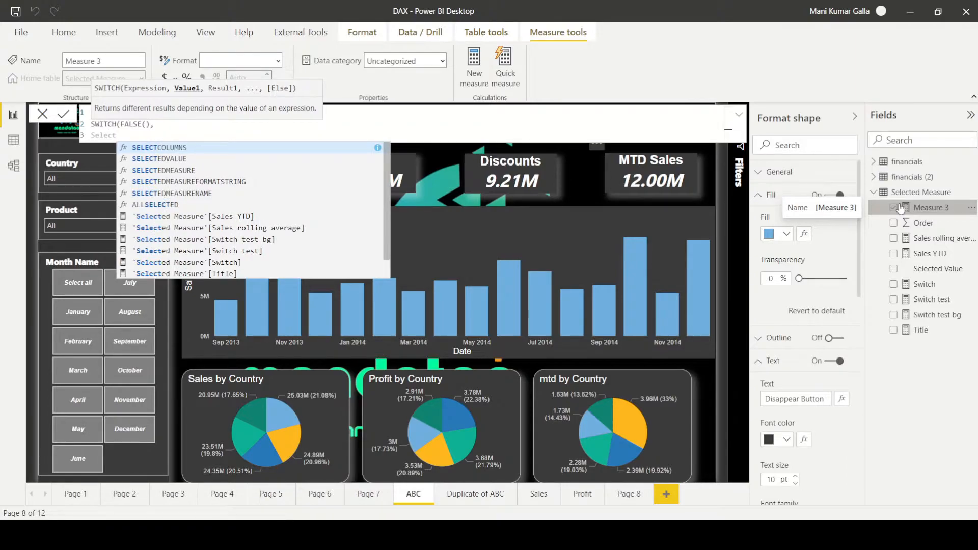
key("Down")
key("Tab")
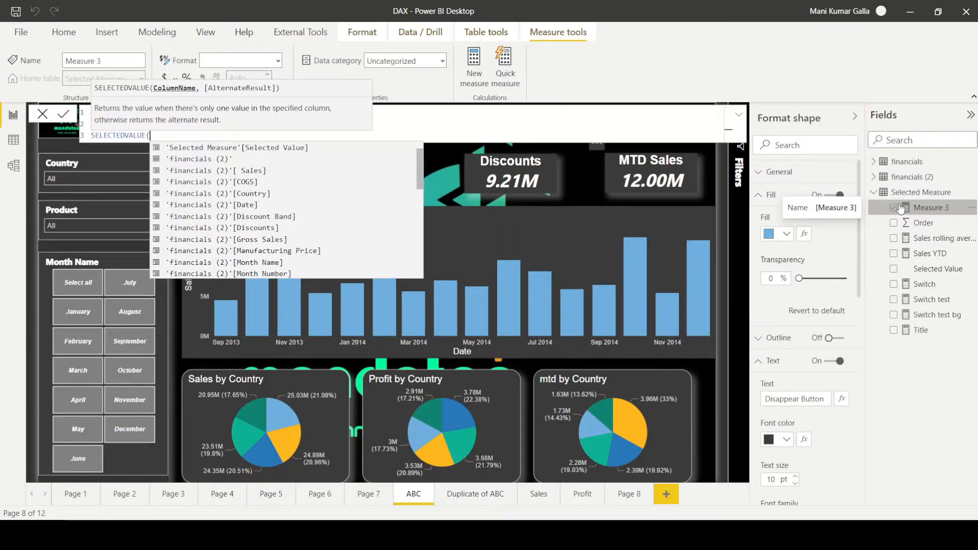
type("countr")
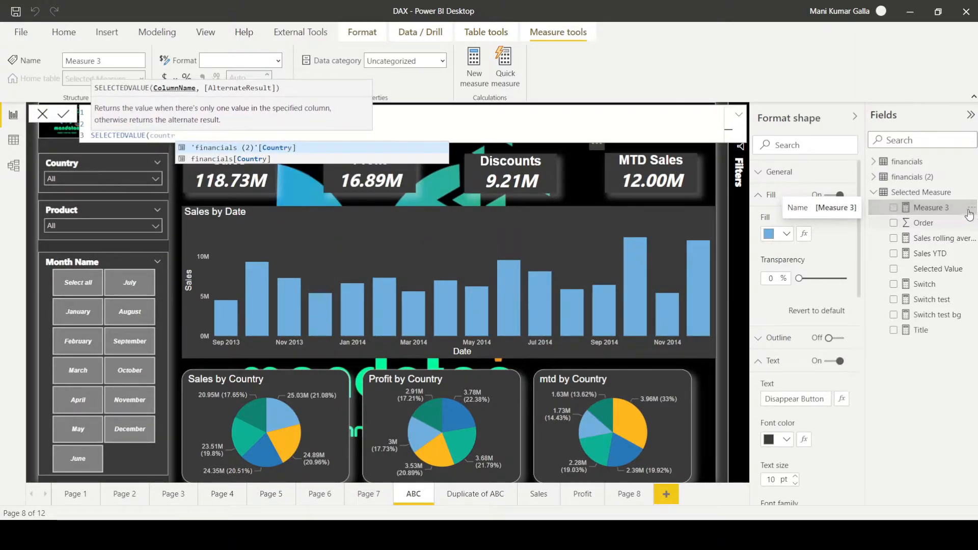
left_click(371, 159)
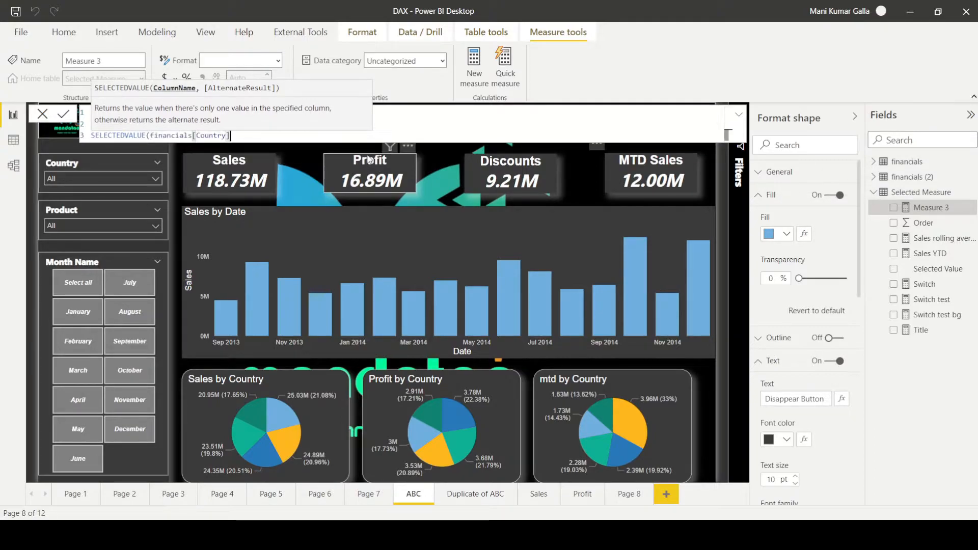
type(")=")
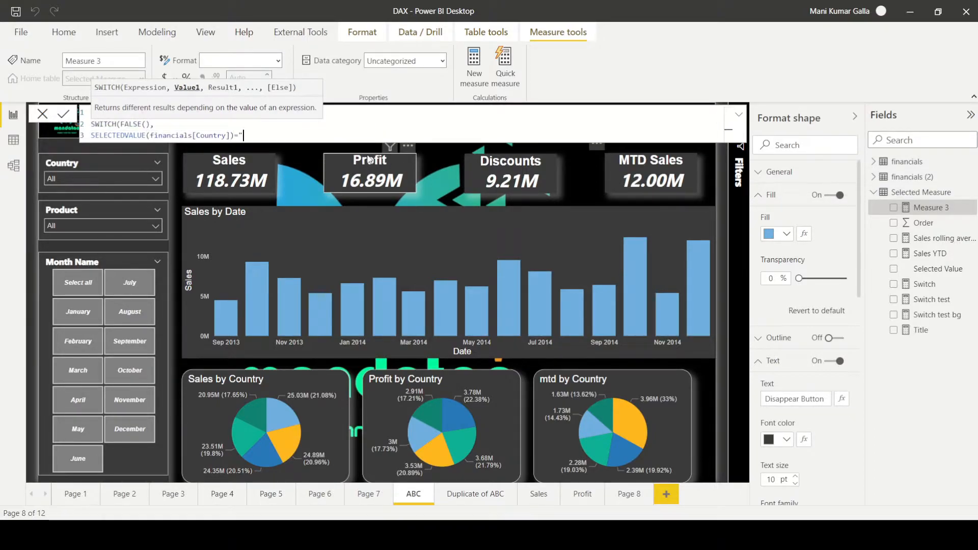
type("\"Cand")
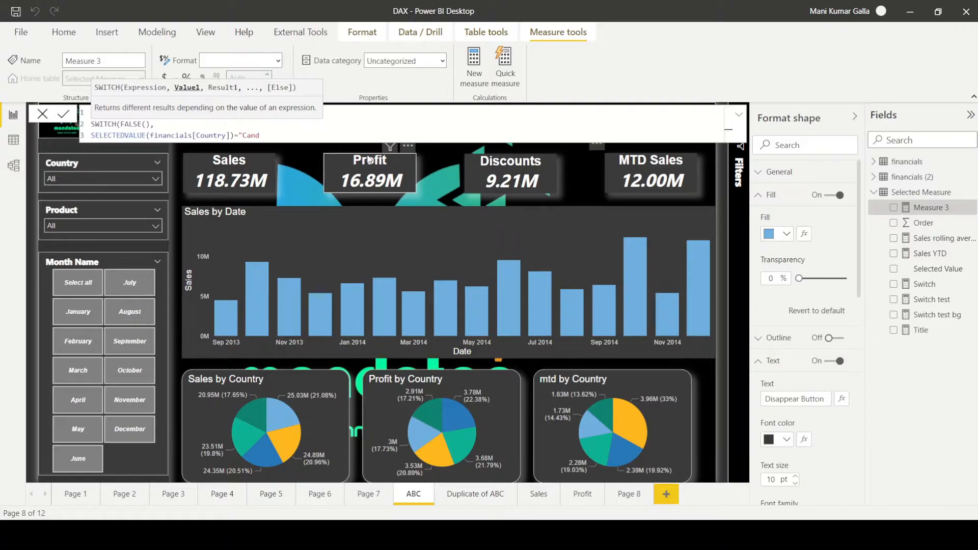
key("BackSpace")
type("ada\"")
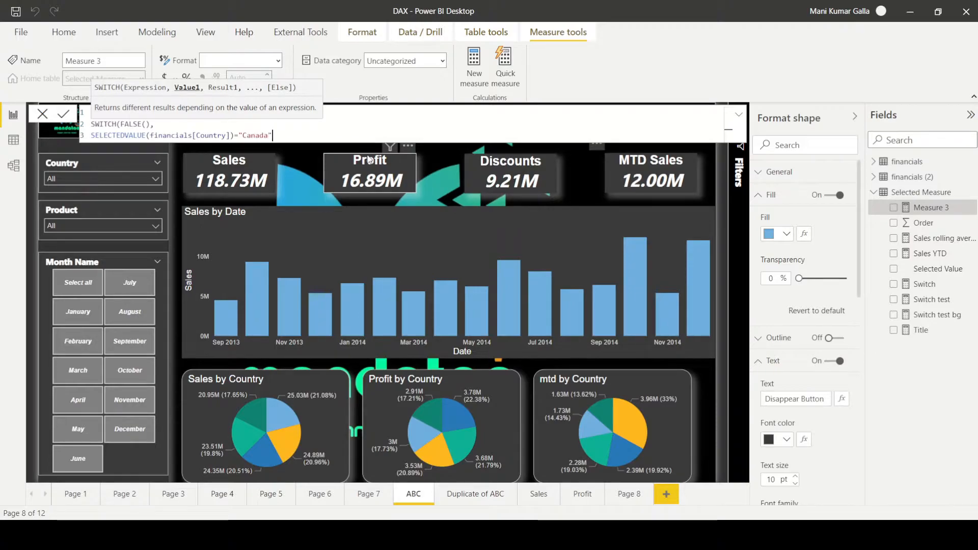
Return "#00000000" as the result of the Canada condition, close the formula and commit the measure.
type(",")
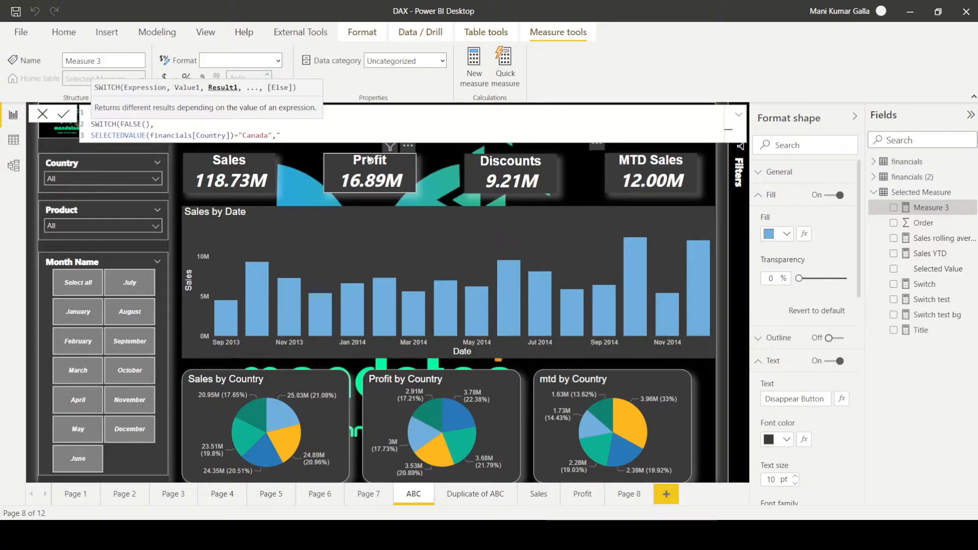
type("\"#00000000\",")
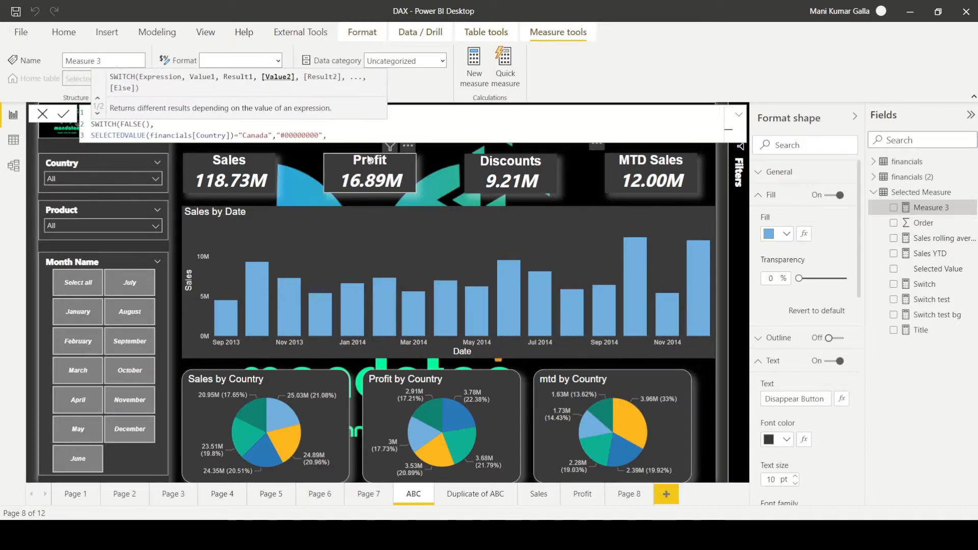
key("BackSpace")
type(")")
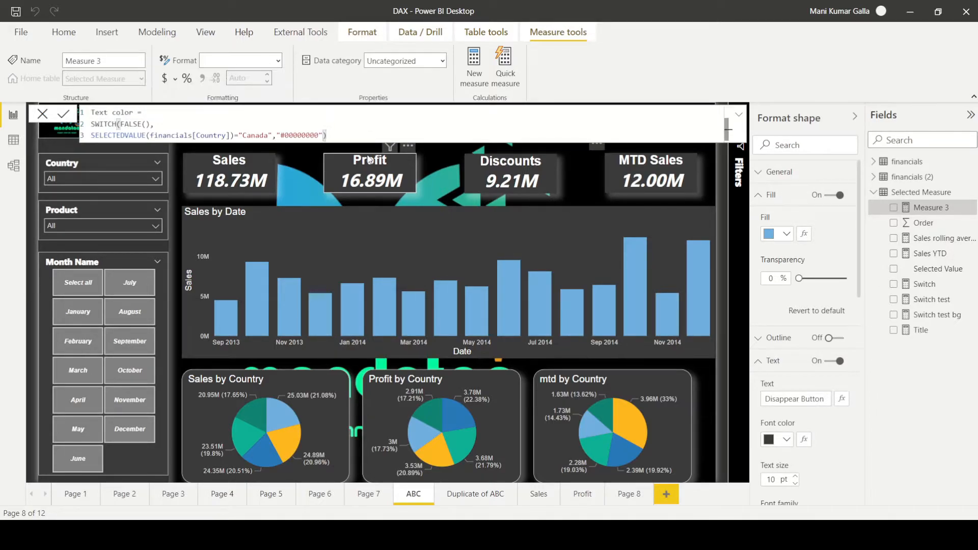
key("Return")
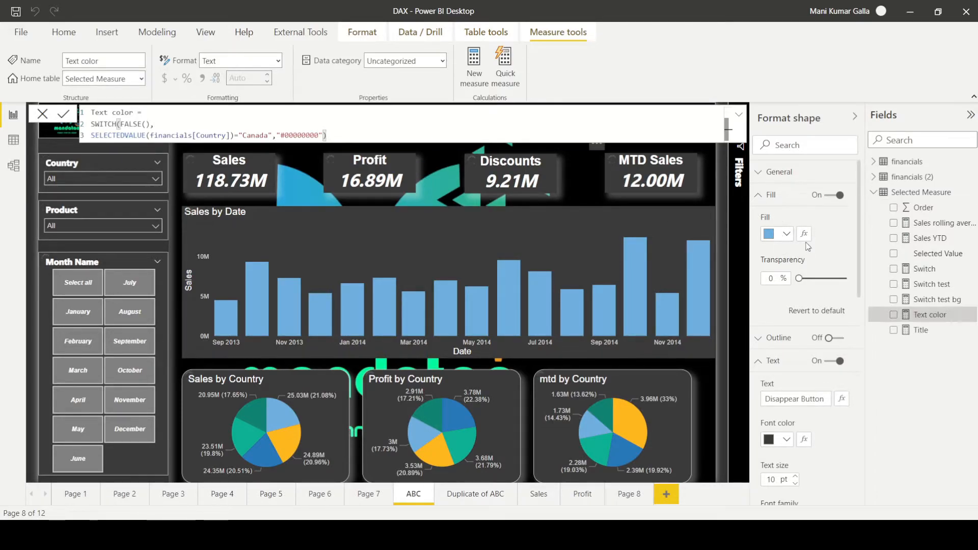
left_click(842, 400)
left_click(843, 400)
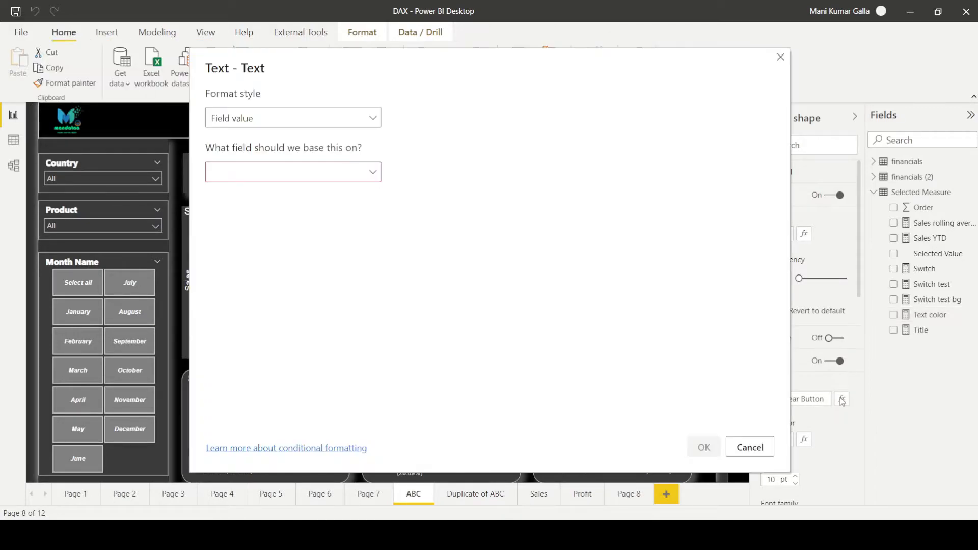
left_click(749, 447)
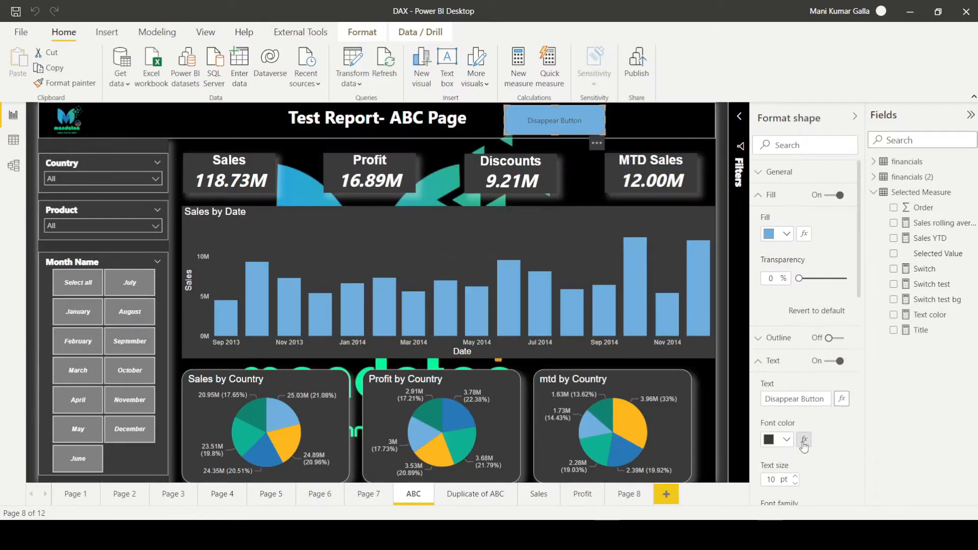
Set the rectangle's font color conditionally by field value, based on the "Text color" measure.
left_click(804, 440)
left_click(282, 178)
left_click(294, 173)
left_click(360, 122)
left_click(292, 179)
left_click(283, 180)
type("text")
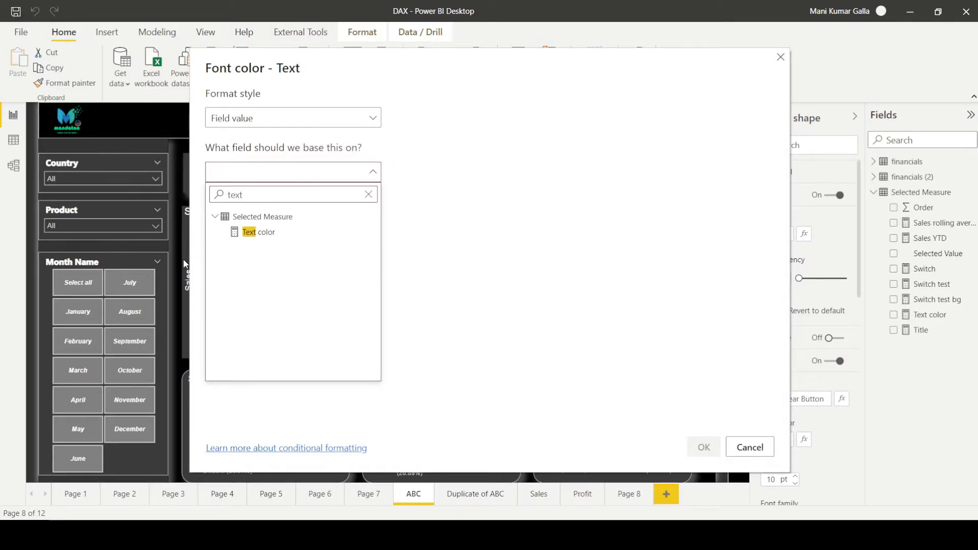
left_click(258, 232)
left_click(702, 448)
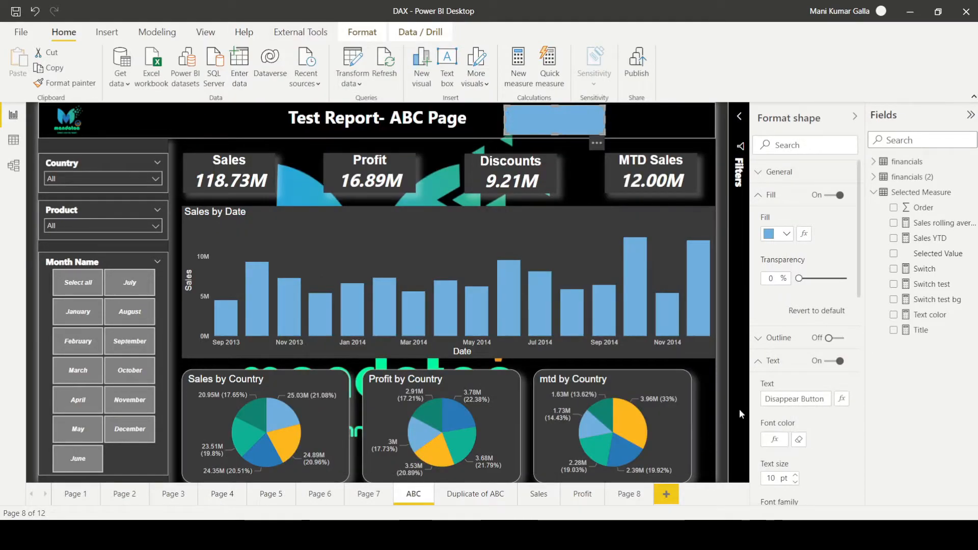
Test the rectangle's text by filtering the Country slicer to Canada and clearing that selection again.
left_click(68, 182)
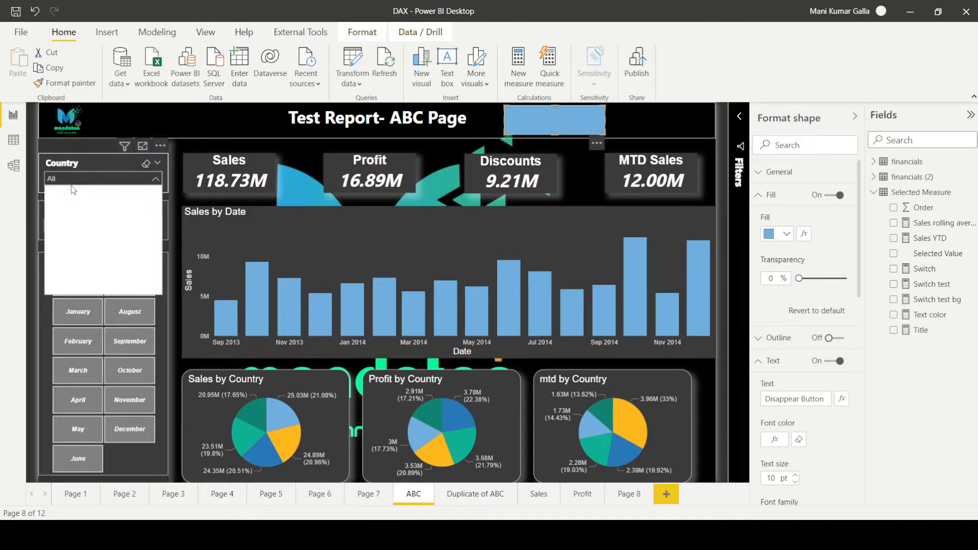
left_click(74, 201)
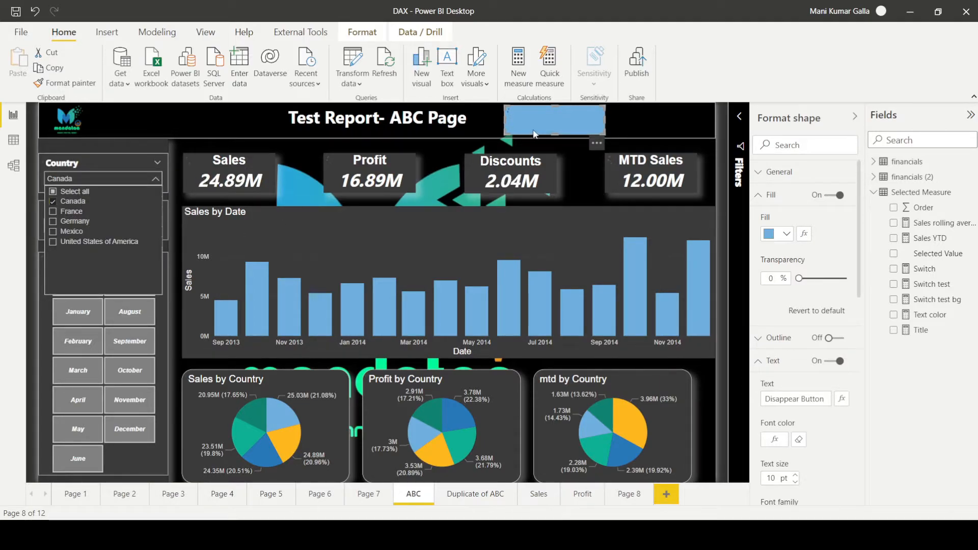
left_click(84, 204)
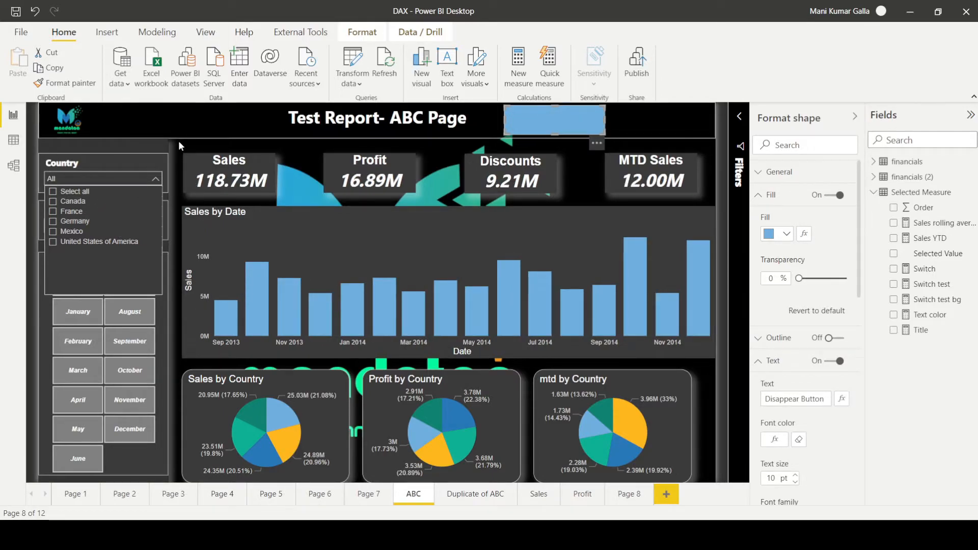
left_click(177, 156)
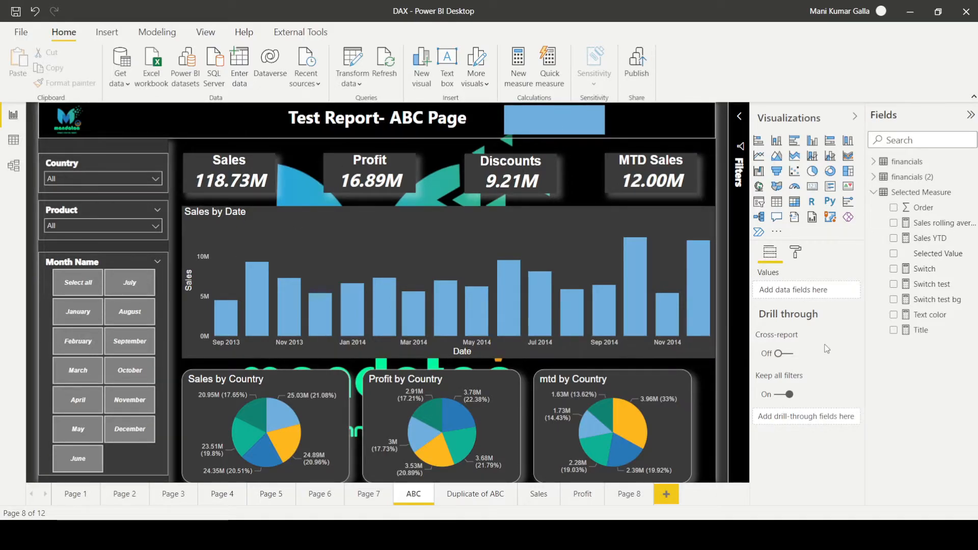
Create a new measure named "BG color" in the Selected Measure table from a copy of the Text color formula.
left_click(930, 315)
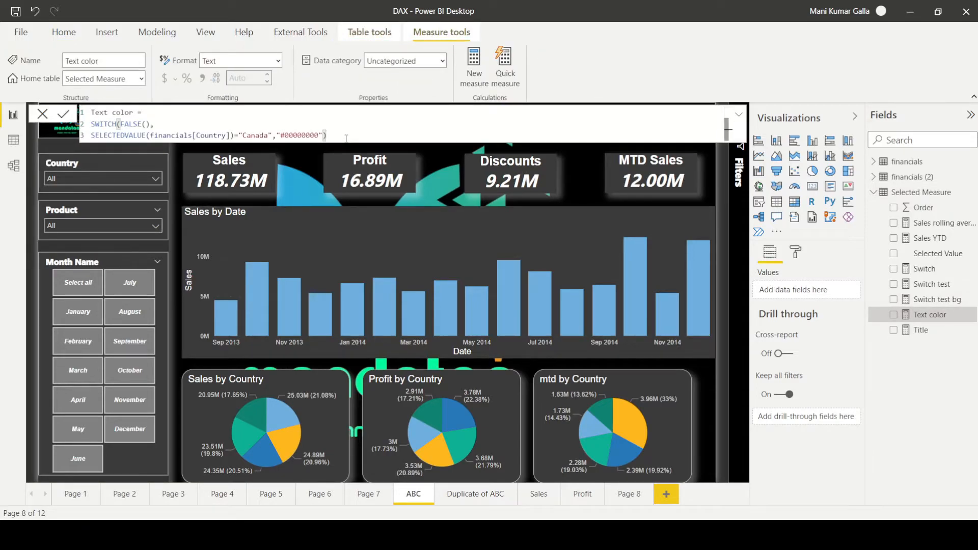
key("ctrl+a")
key("ctrl+c")
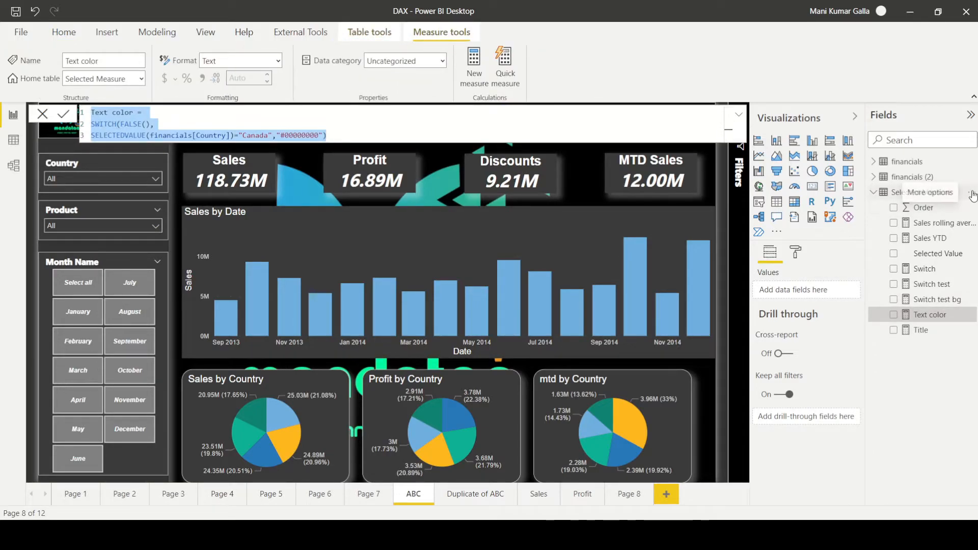
left_click(971, 192)
left_click(906, 204)
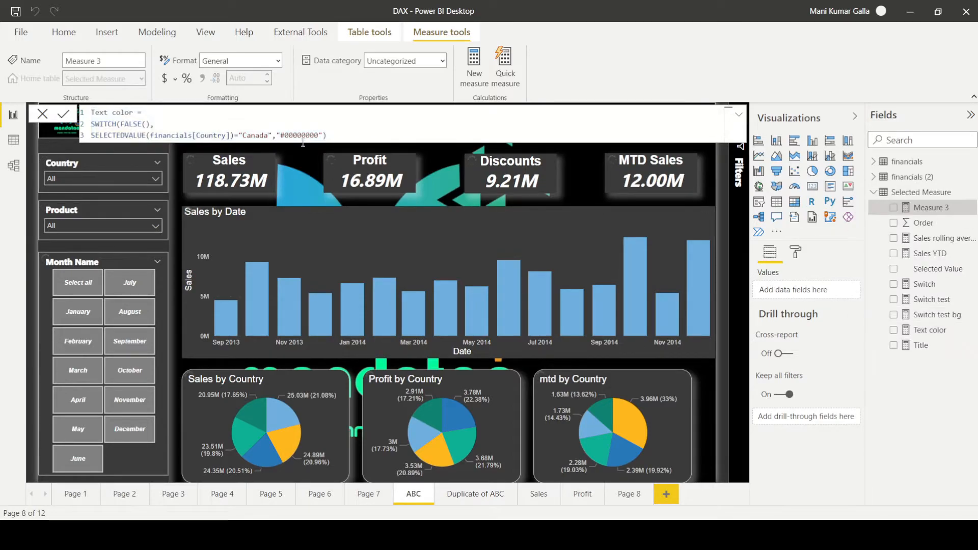
key("ctrl+v")
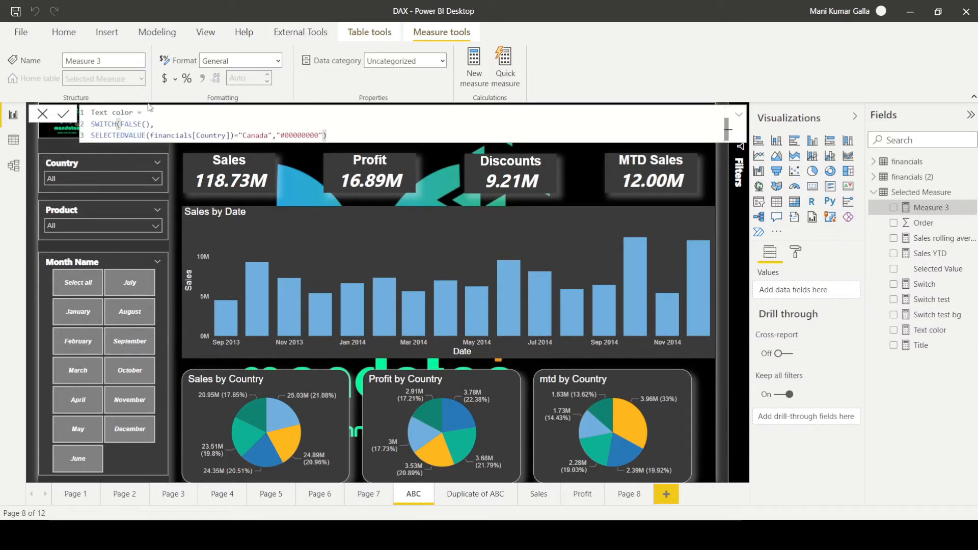
left_click_drag(107, 113, 95, 113)
type("BG")
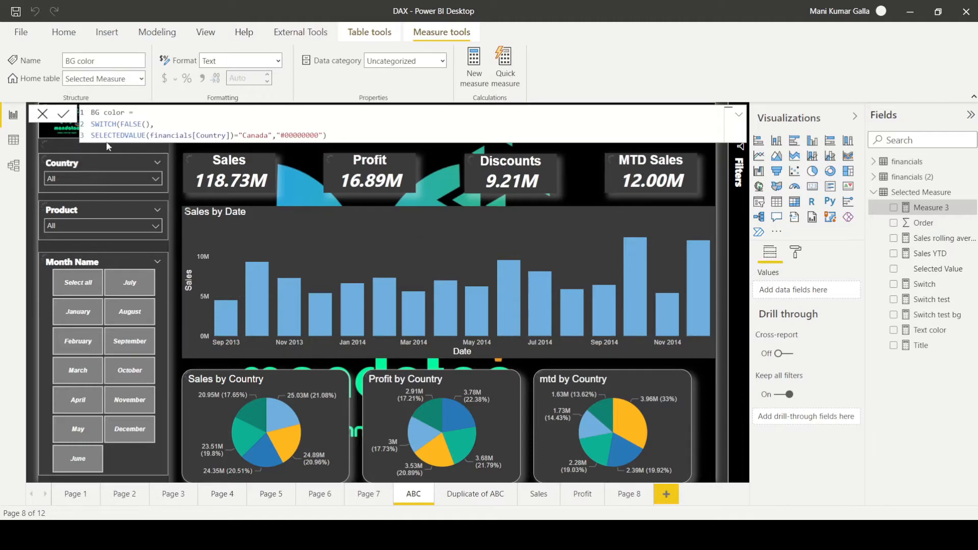
Set the header rectangle's fill color conditionally by field value, based on the "BG color" measure.
left_click(561, 125)
left_click(790, 200)
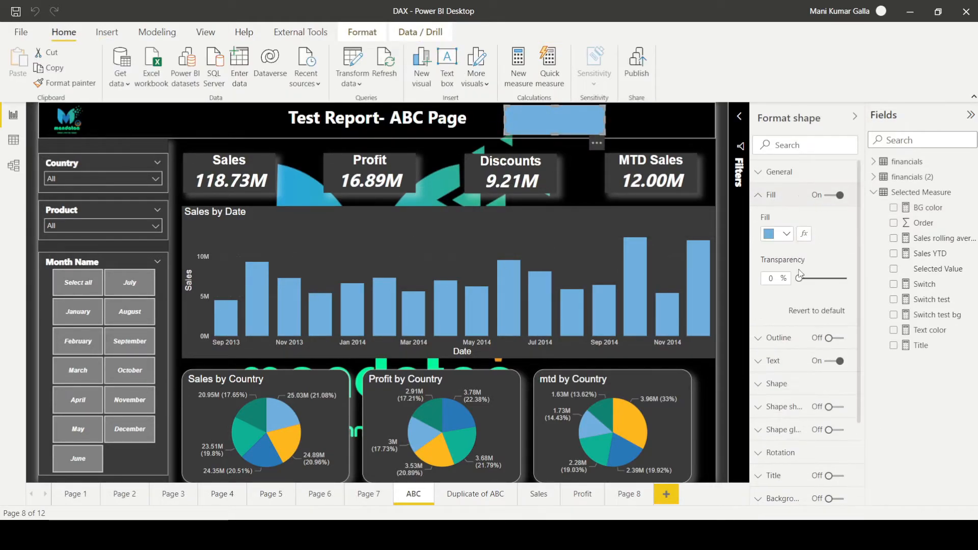
left_click(804, 234)
left_click(322, 128)
left_click(295, 182)
left_click(300, 173)
left_click(293, 197)
type("bg")
left_click(259, 232)
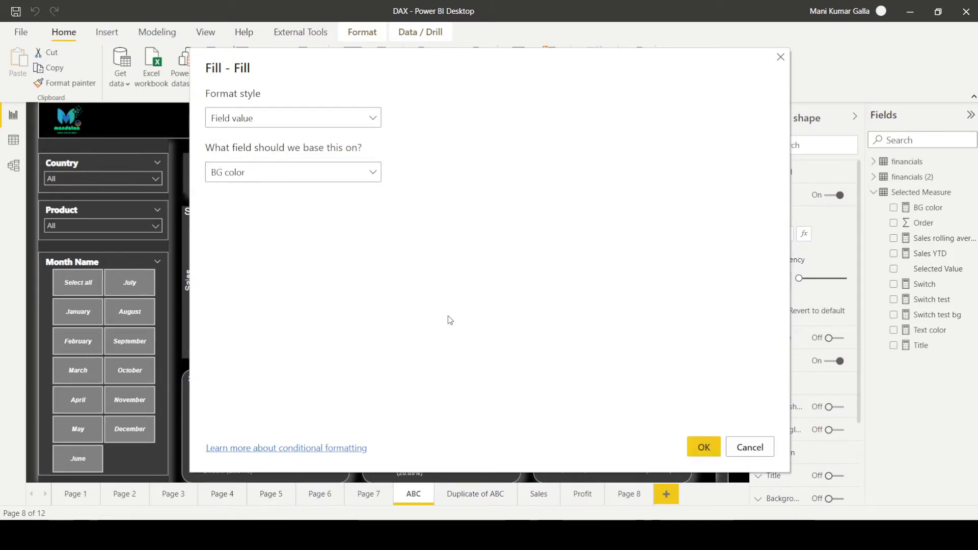
left_click(705, 447)
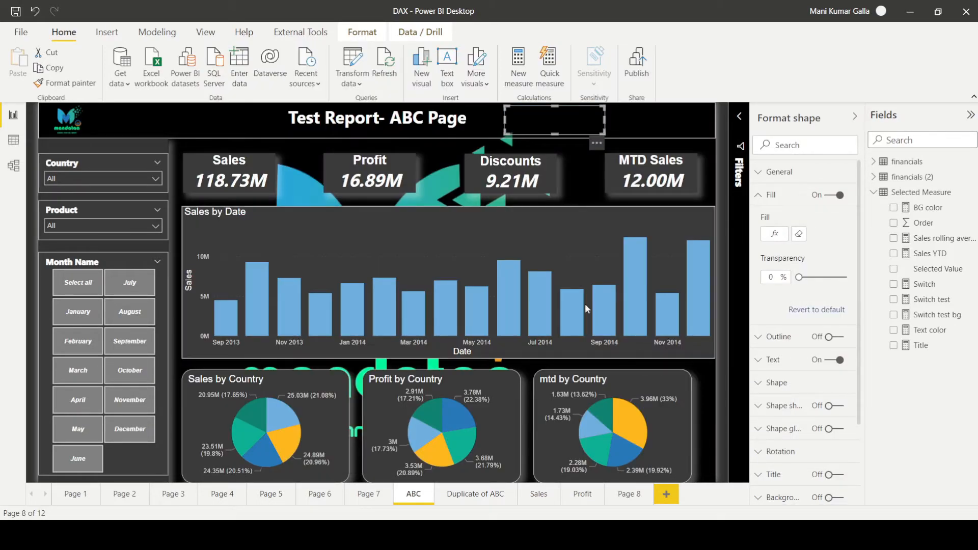
Filter the report to Canada with the Country slicer to check the rectangle's text and fill.
left_click(570, 188)
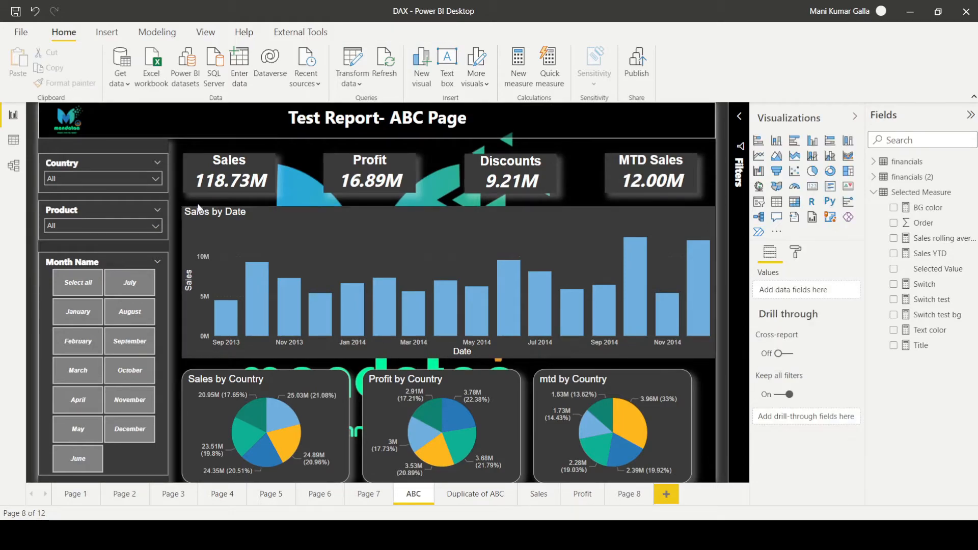
left_click(110, 180)
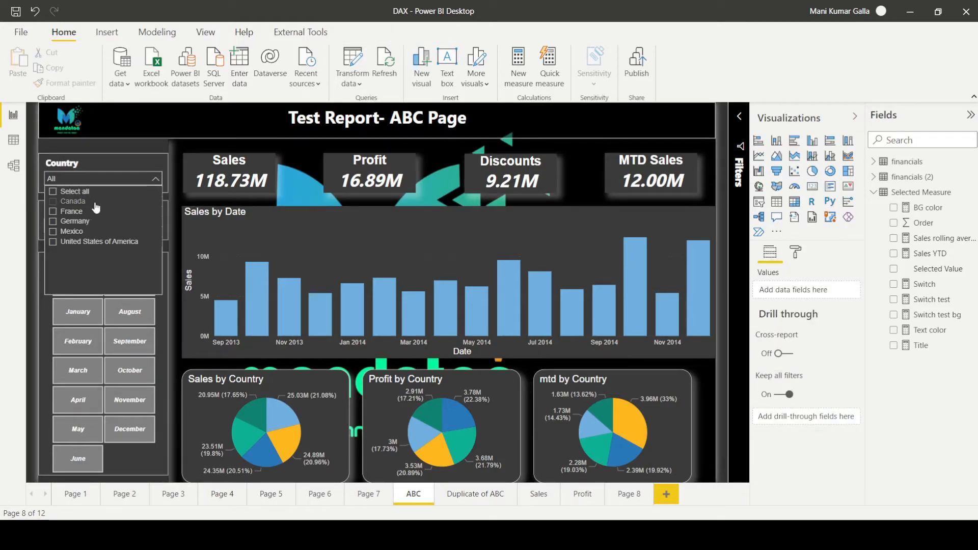
left_click(76, 202)
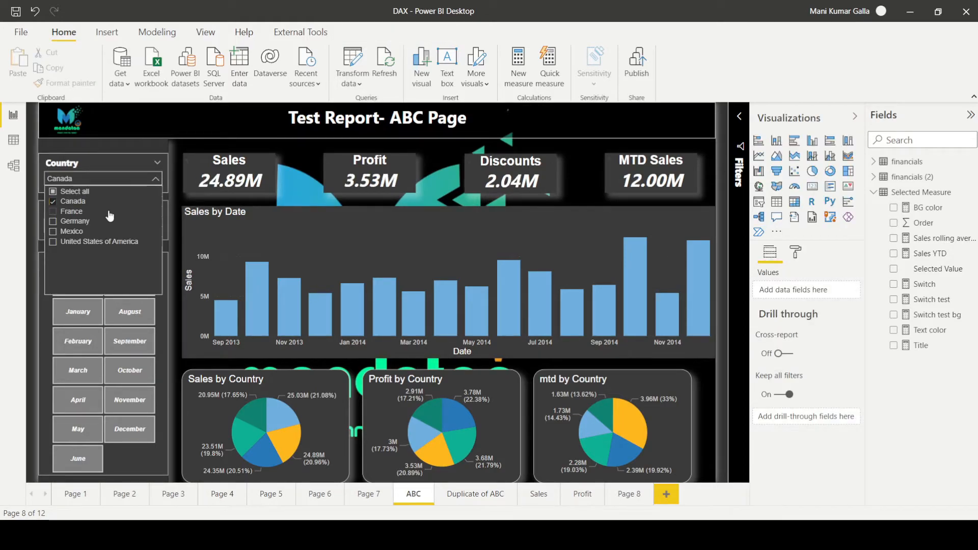
left_click(574, 184)
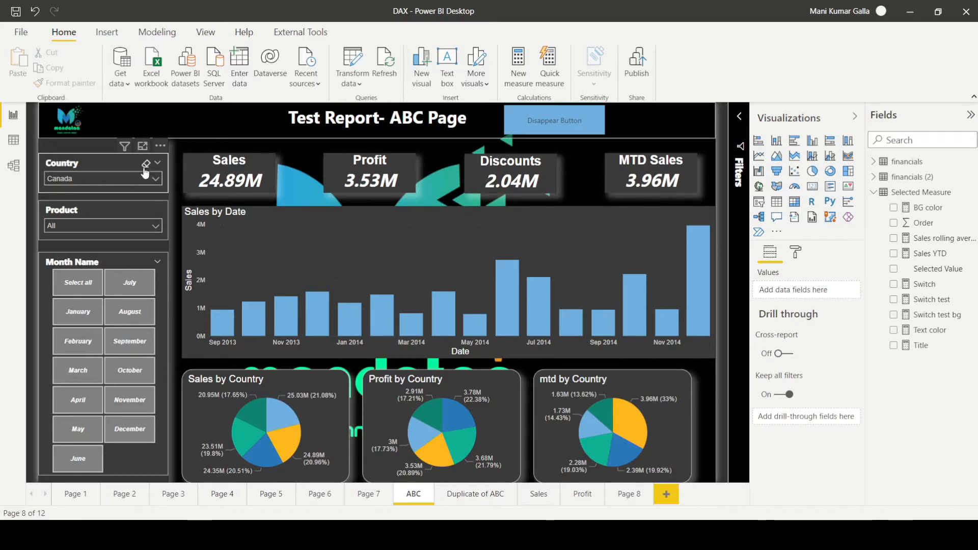
Open the Text color measure, switch to the hexcolortool.com page in the browser, choose the #99C45D green and select its code #9ac55e.
left_click(930, 330)
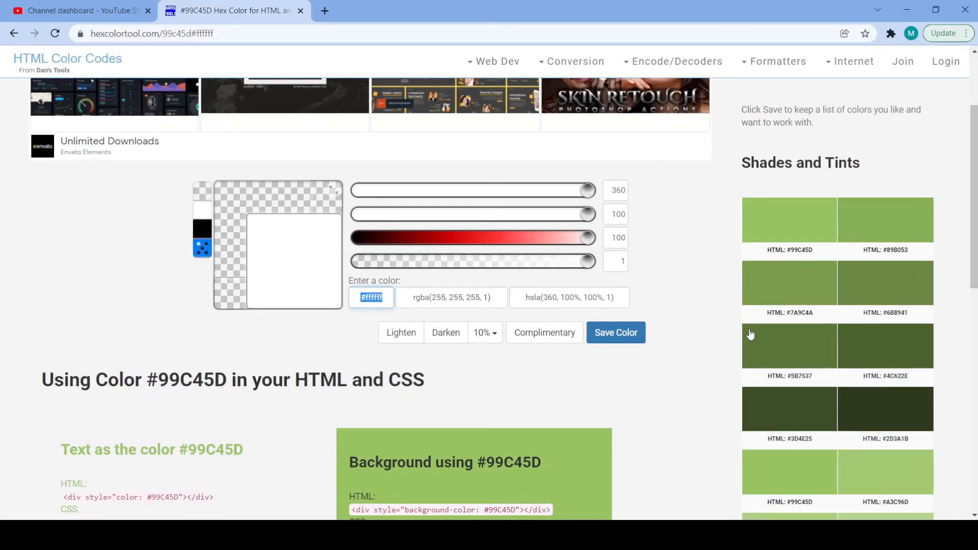
scroll(704, 364, "down", 4)
scroll(689, 363, "down", 4)
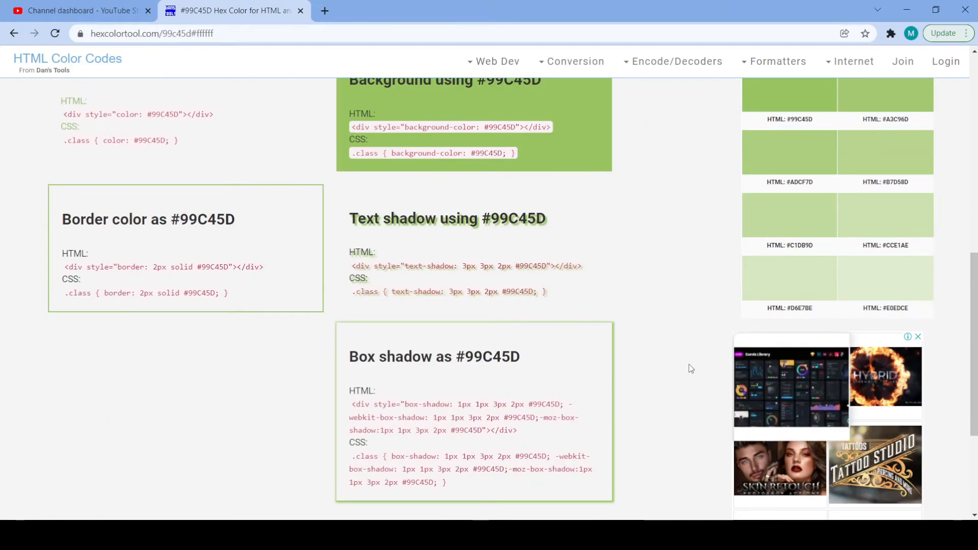
scroll(677, 367, "up", 5)
scroll(739, 352, "up", 4)
scroll(808, 328, "up", 1)
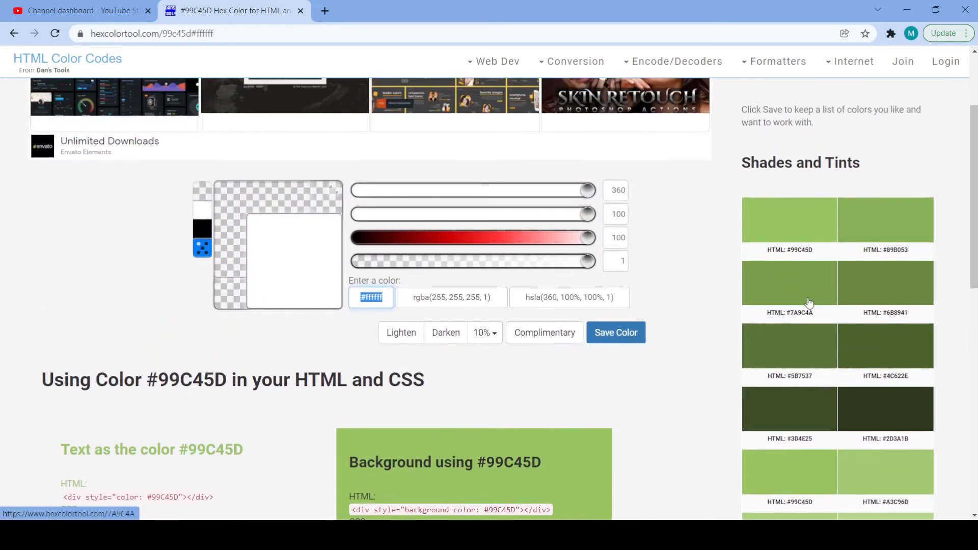
left_click(792, 253)
left_click_drag(790, 250, 798, 254)
left_click(806, 238)
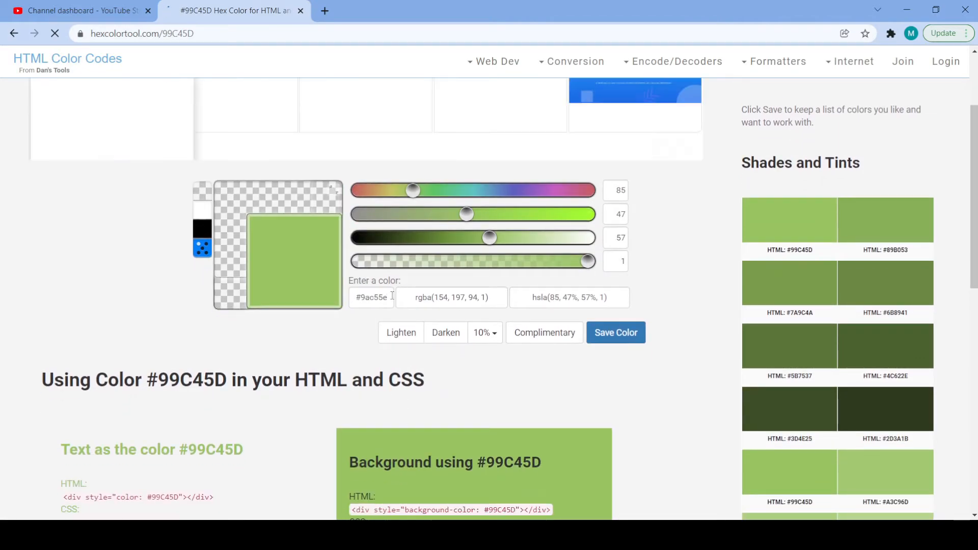
left_click(393, 296)
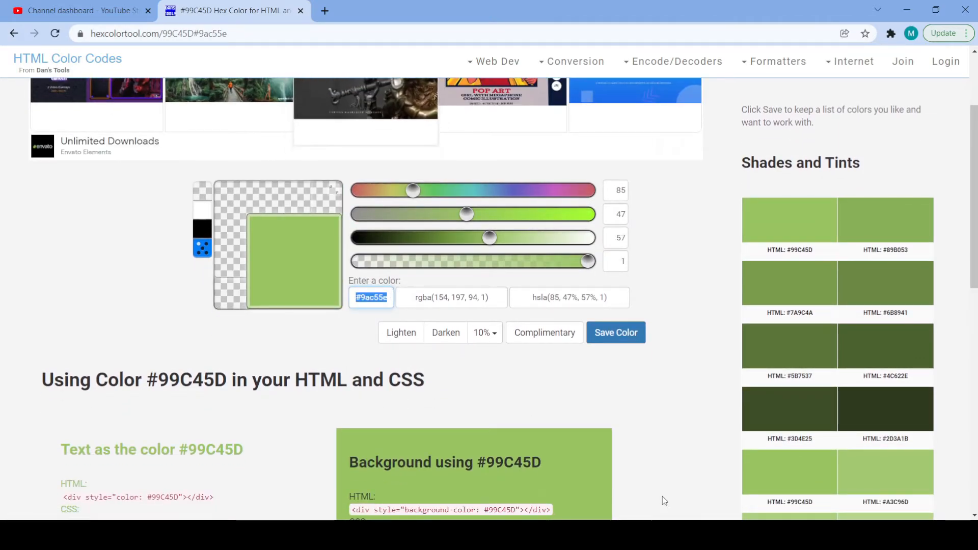
Switch back to Power BI, add "#9ac55e" as the else result of the Text color measure's SWITCH and commit it.
key("alt+Tab")
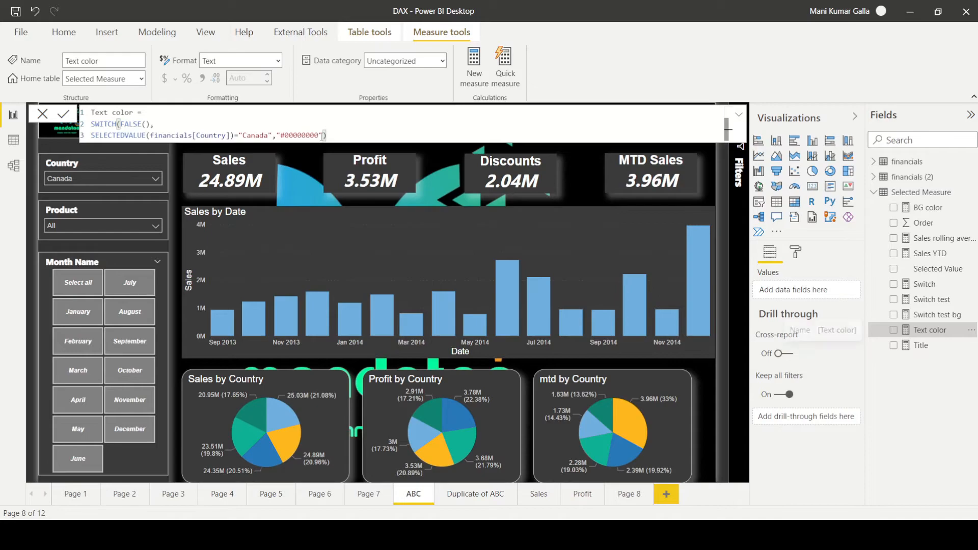
left_click(320, 136)
left_click(324, 135)
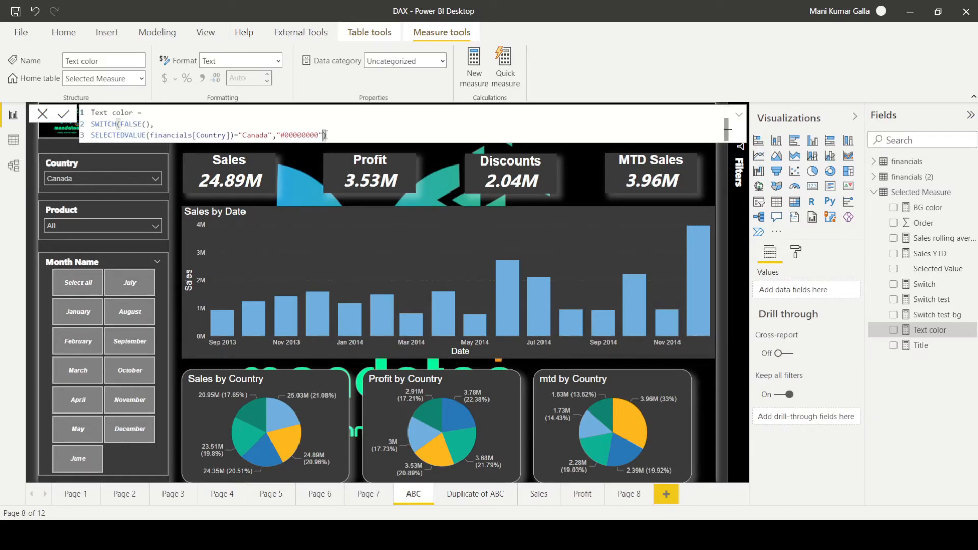
type(",\"#9ac55e\"")
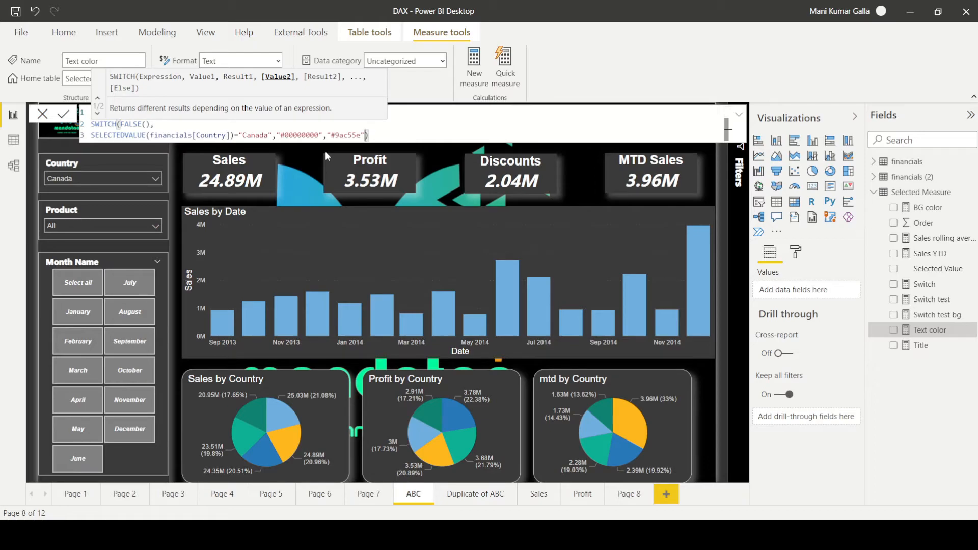
key("Return")
left_click(44, 114)
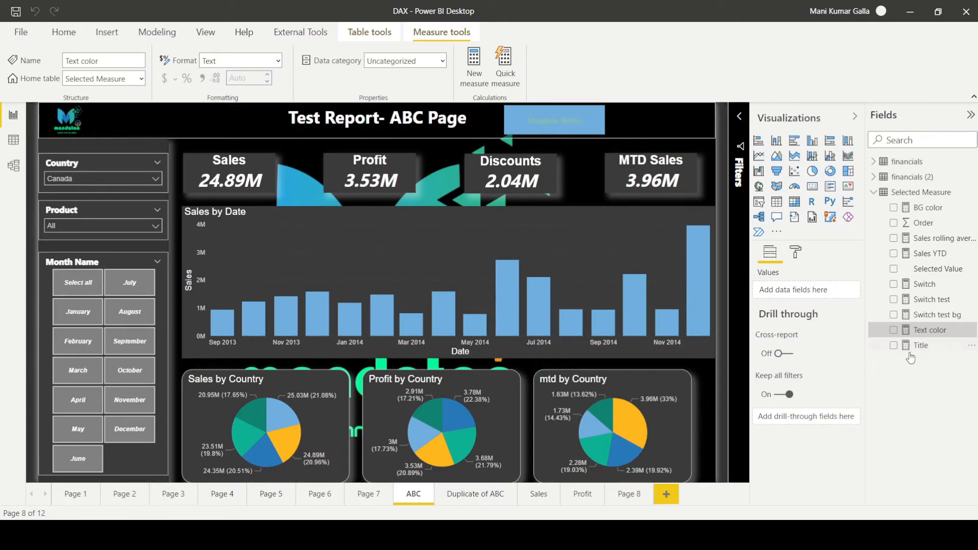
Copy the "#9ac55e" else argument from the Text color measure into the BG color measure's SWITCH formula.
left_click(947, 314)
left_click(939, 330)
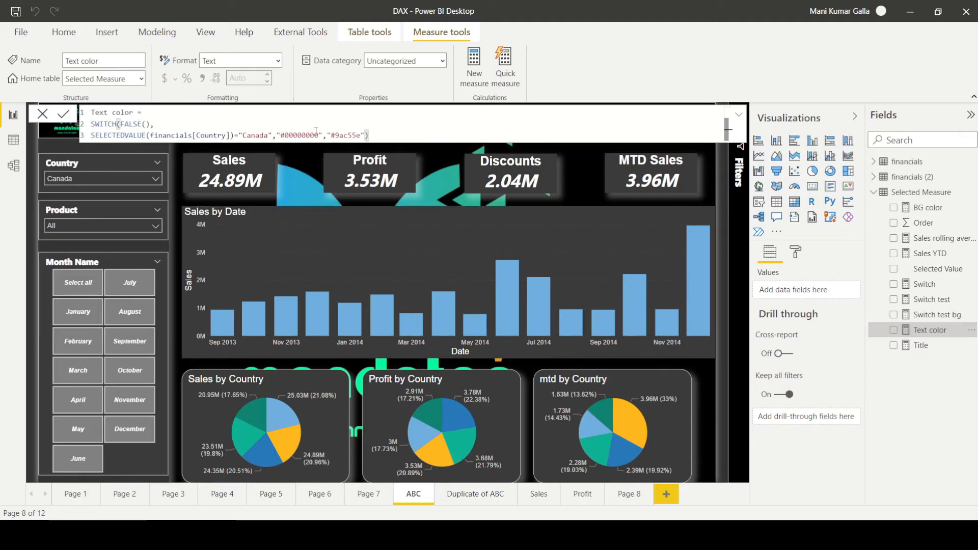
left_click_drag(324, 136, 344, 136)
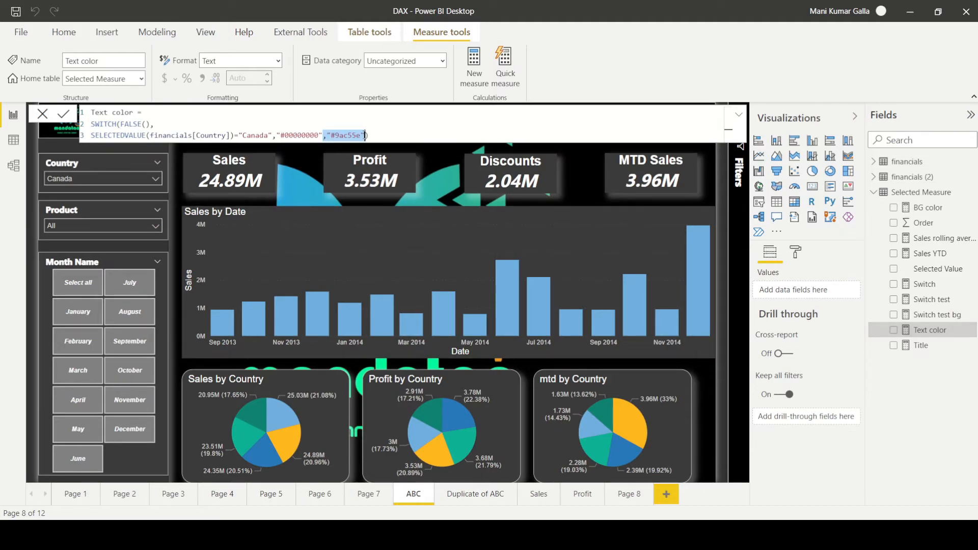
left_click(931, 206)
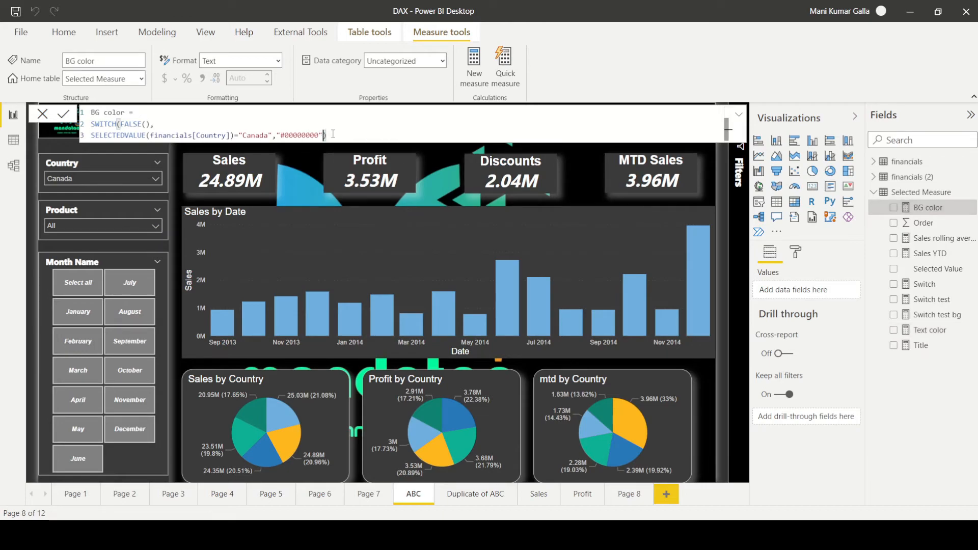
type(",\"#9ac55e\"")
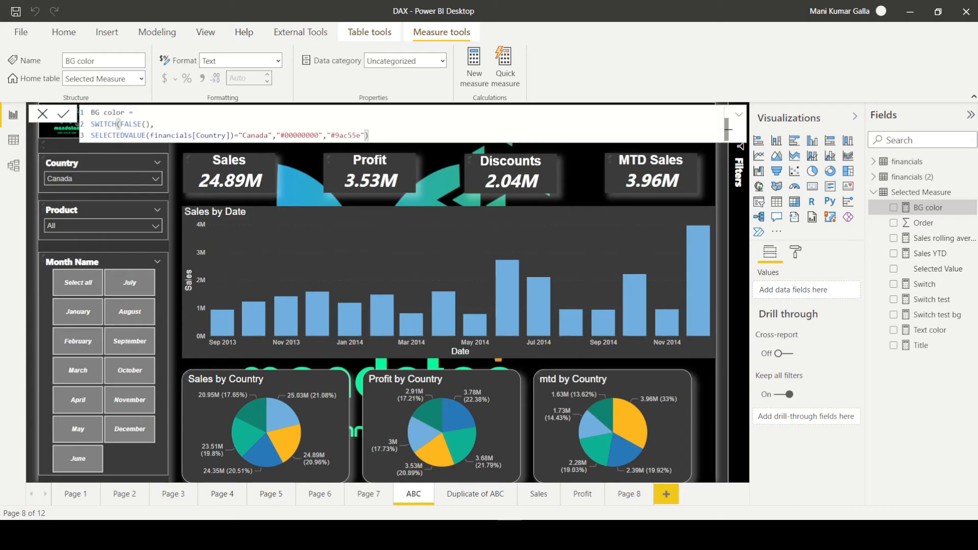
Switch to the hexcolortool.com page, choose white and select its code #ffffff.
key("alt+Tab")
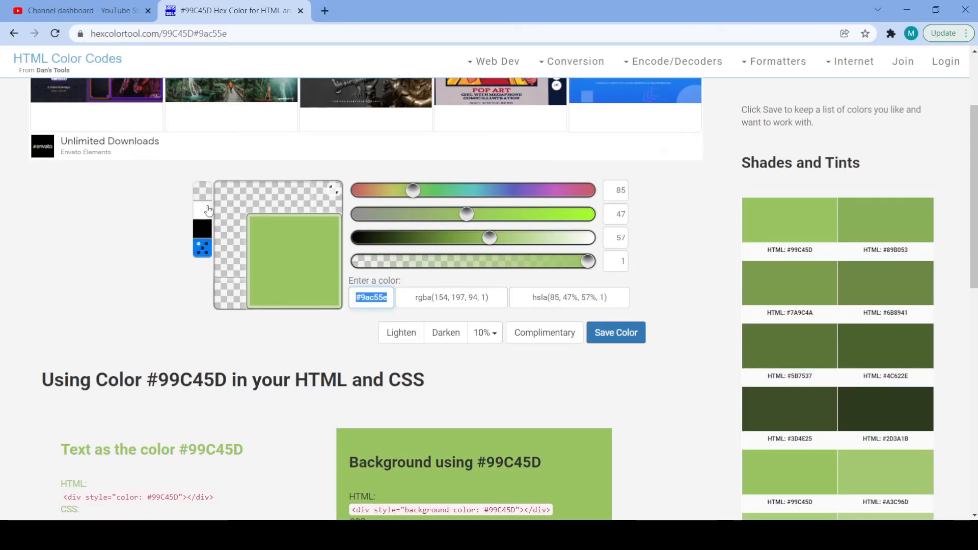
left_click(208, 208)
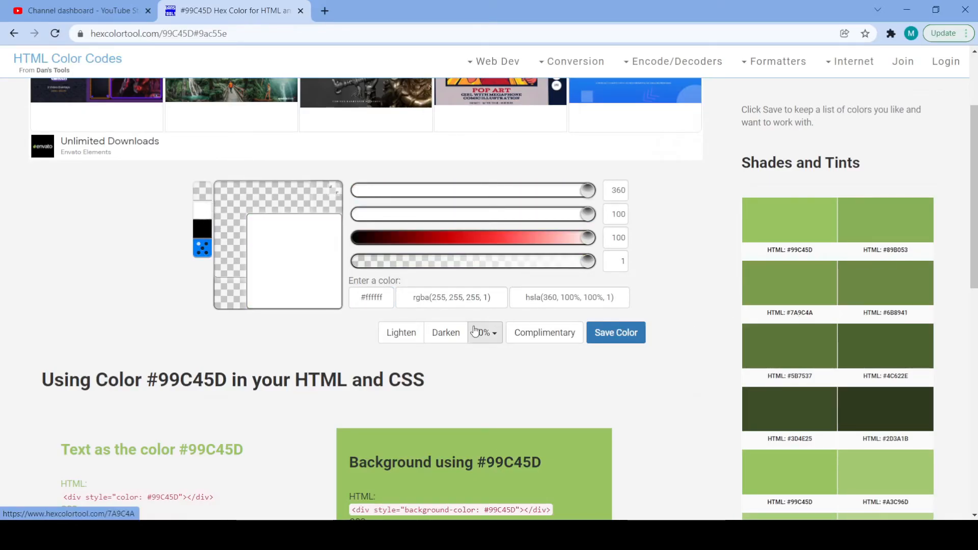
left_click(386, 299)
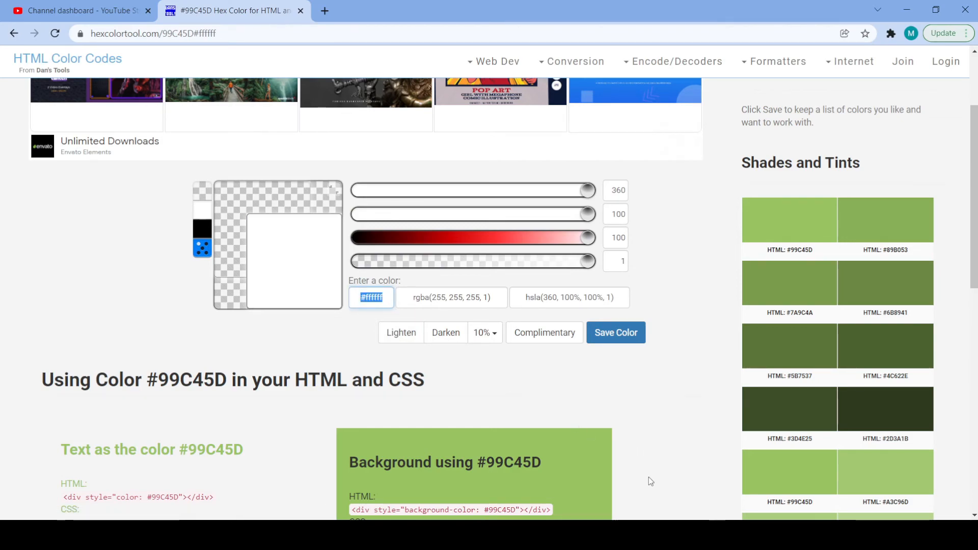
Switch back to Power BI, replace the else result of the Text color measure's SWITCH with "#ffffff" and commit it.
key("alt+Tab")
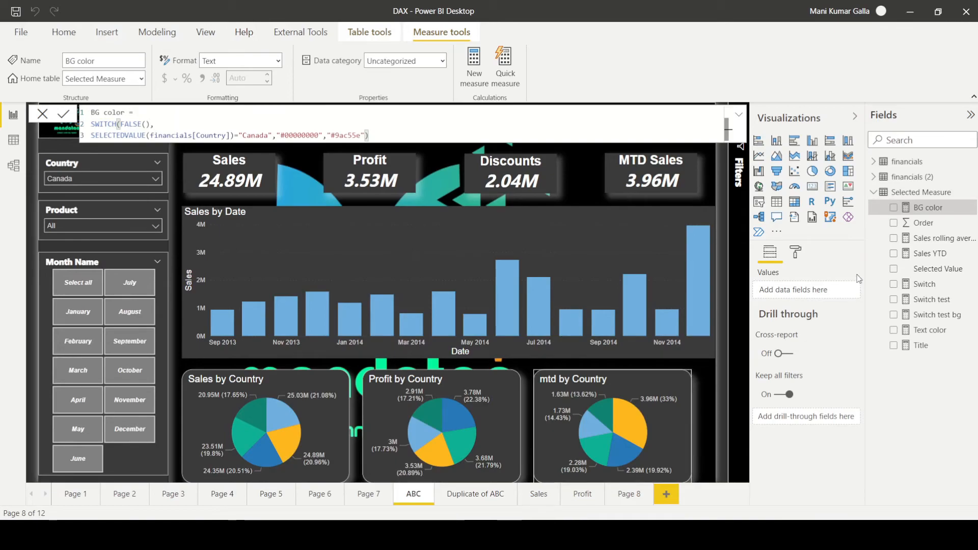
left_click(927, 330)
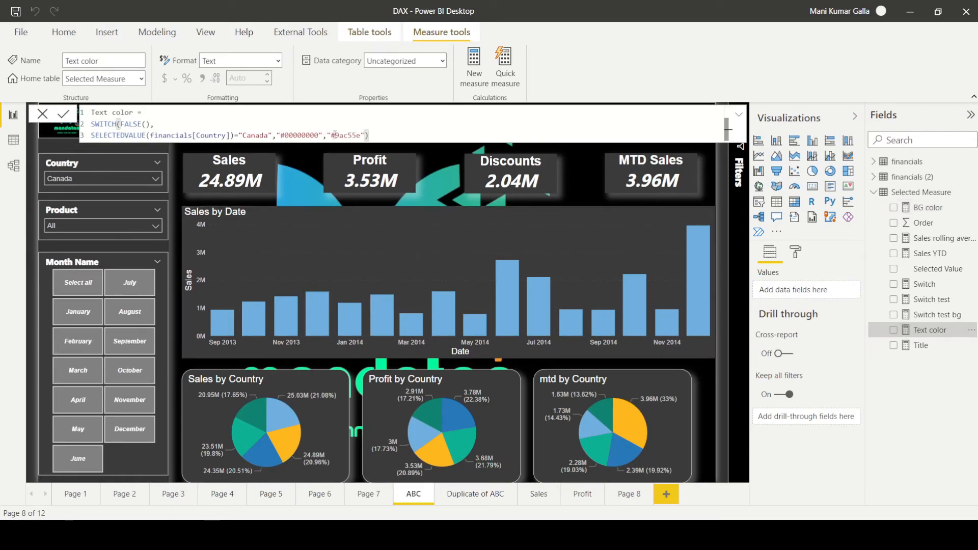
left_click_drag(333, 135, 353, 135)
type("#ffffff")
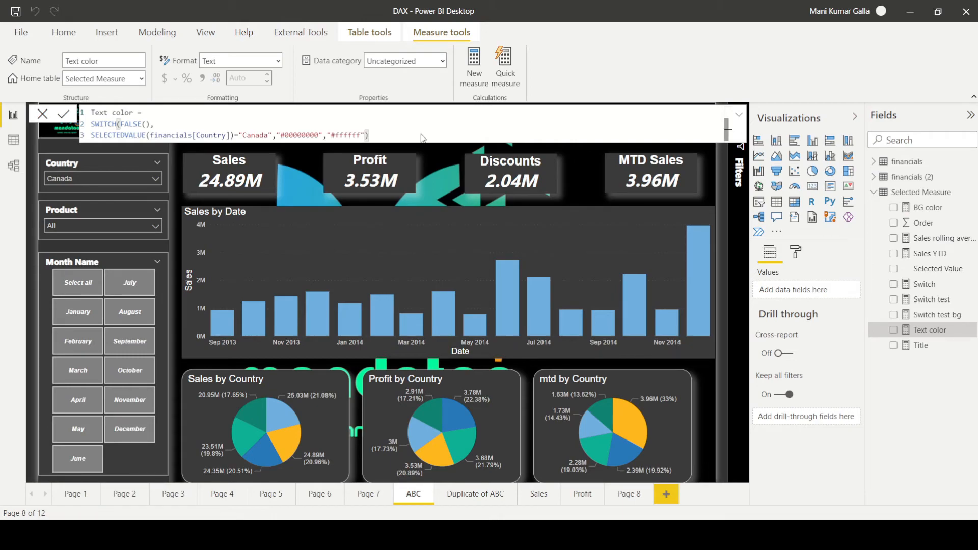
key("Return")
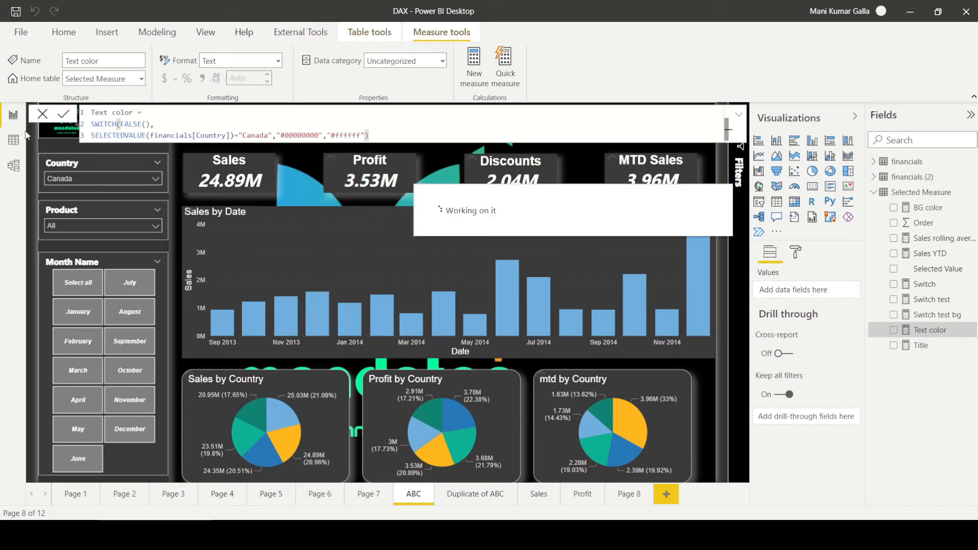
left_click(43, 113)
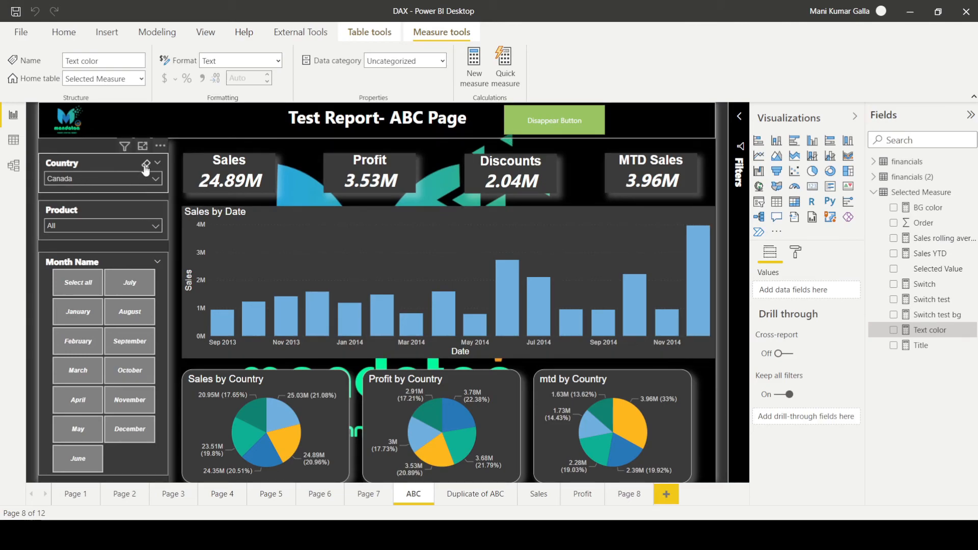
Test the Disappear Button by filtering the Country slicer to Germany, Germany with France, and Canada alone.
left_click(147, 165)
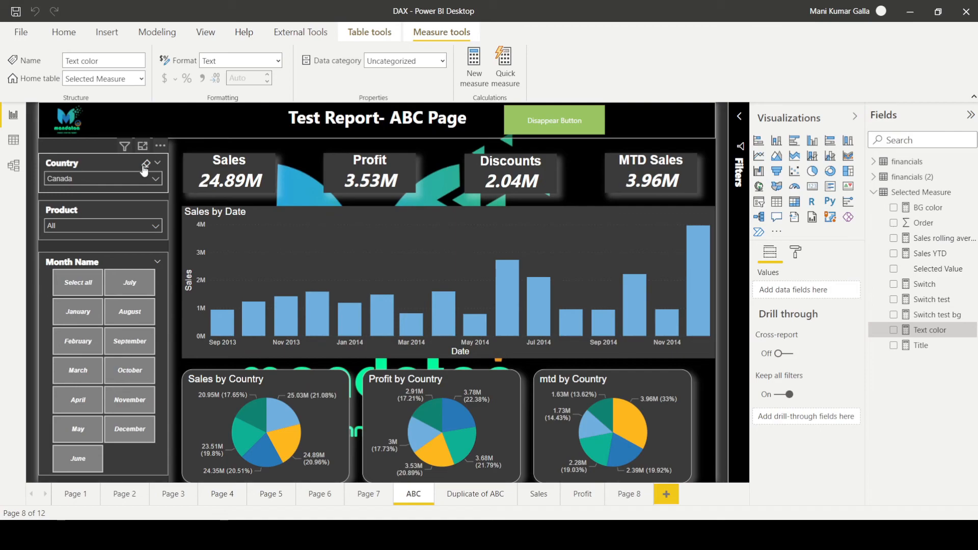
left_click(138, 179)
left_click(138, 177)
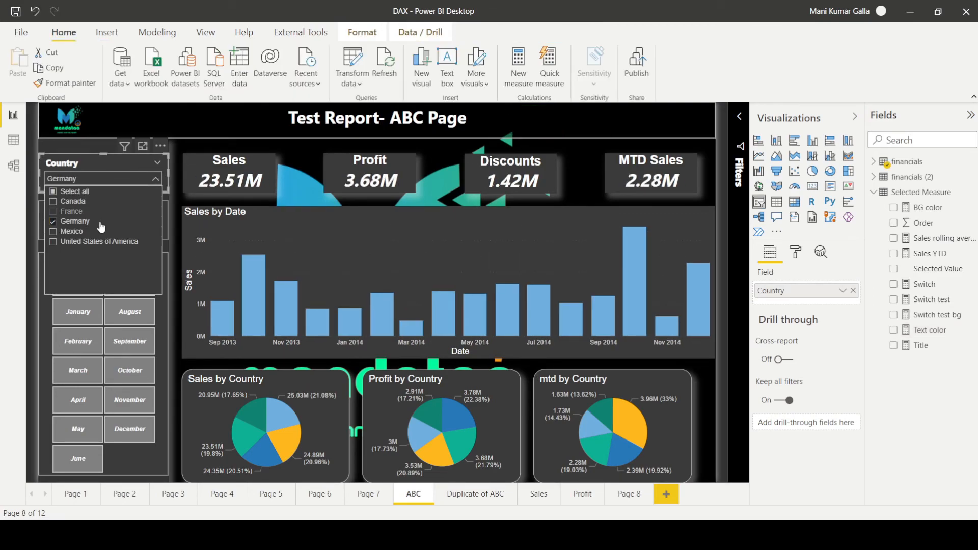
left_click(72, 211)
left_click(146, 165)
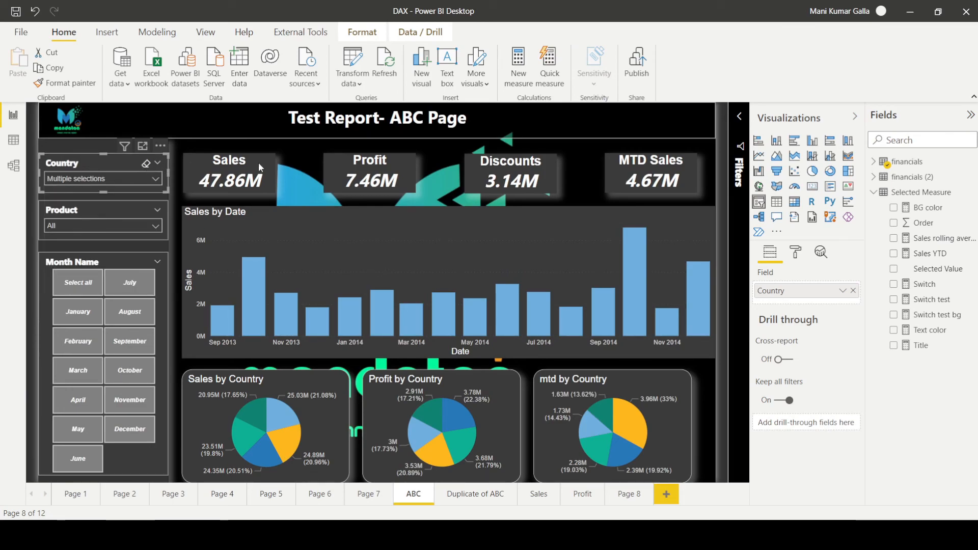
left_click(81, 180)
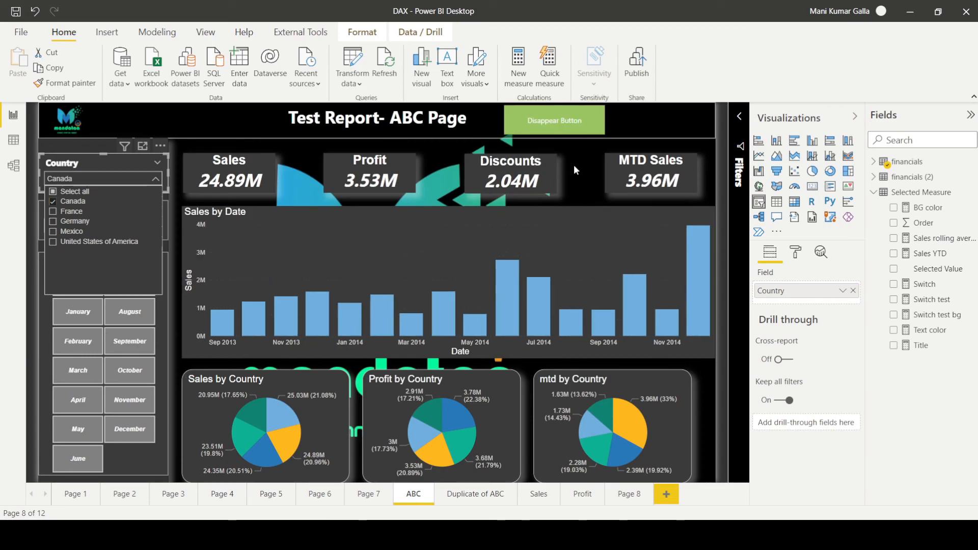